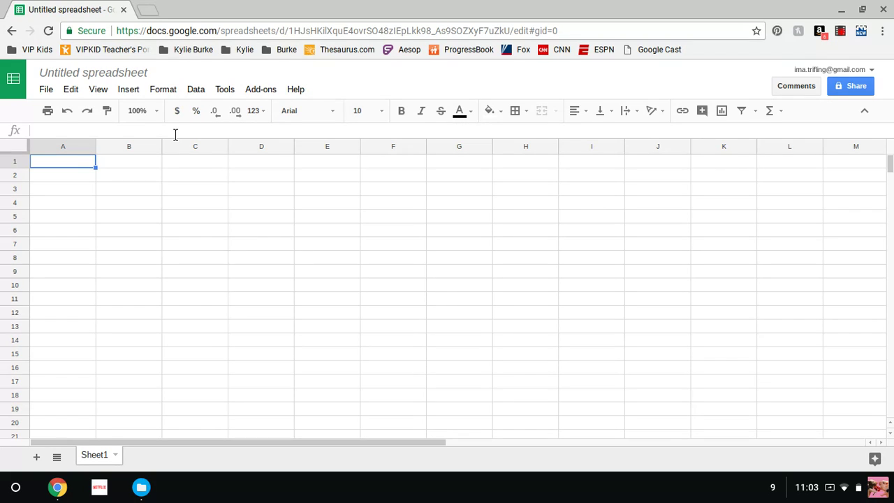
# Type 'Cleveland Sports Teams Attendance' into A1 and leave row 2 blank
pyautogui.write('Clevelan')
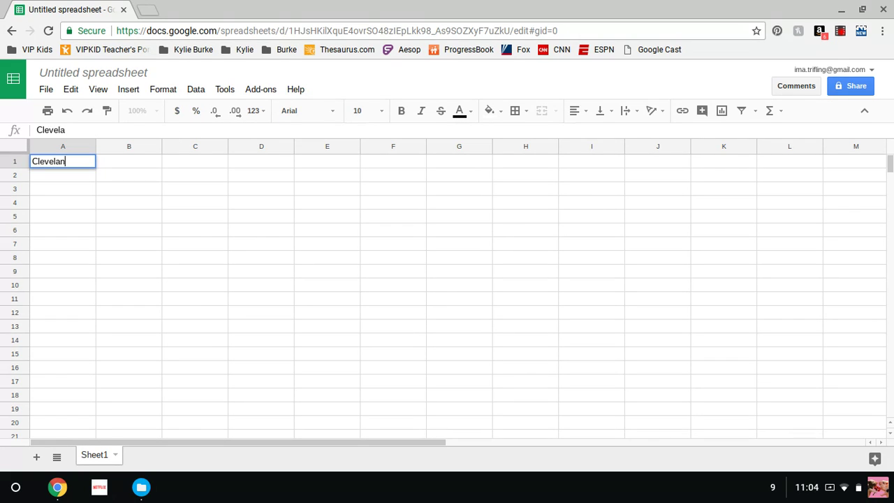
pyautogui.write('d Sports T')
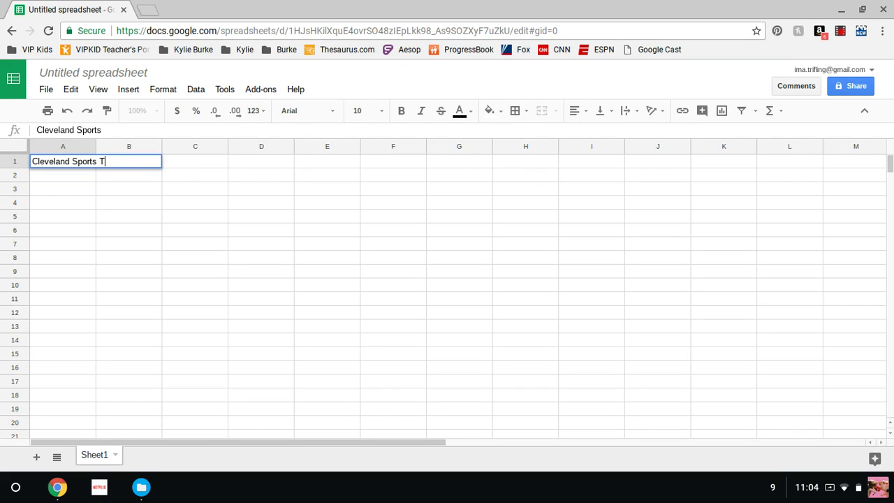
pyautogui.write('eams Atten')
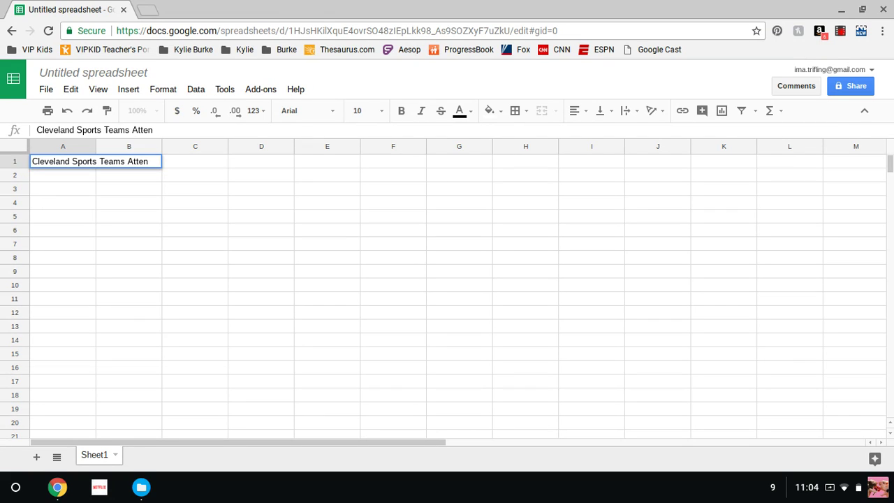
pyautogui.write('dance')
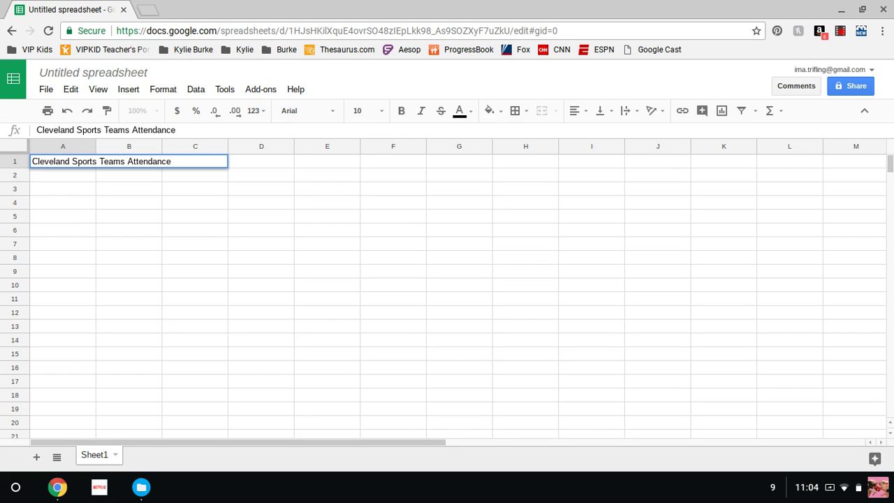
pyautogui.press('Return')
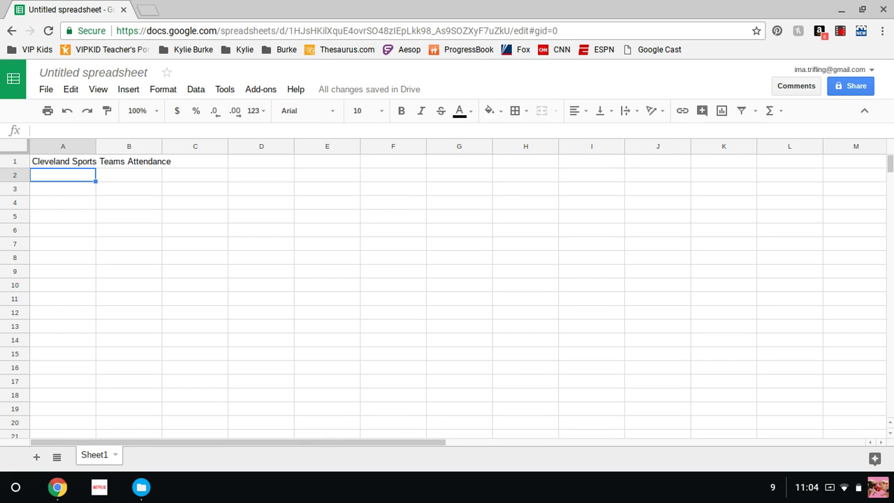
pyautogui.press('Return')
pyautogui.press('Return')
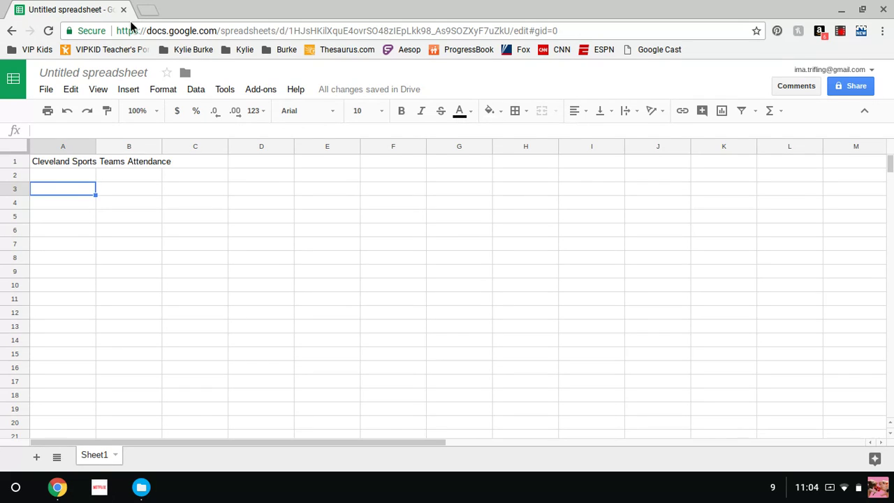
pyautogui.press('Right')
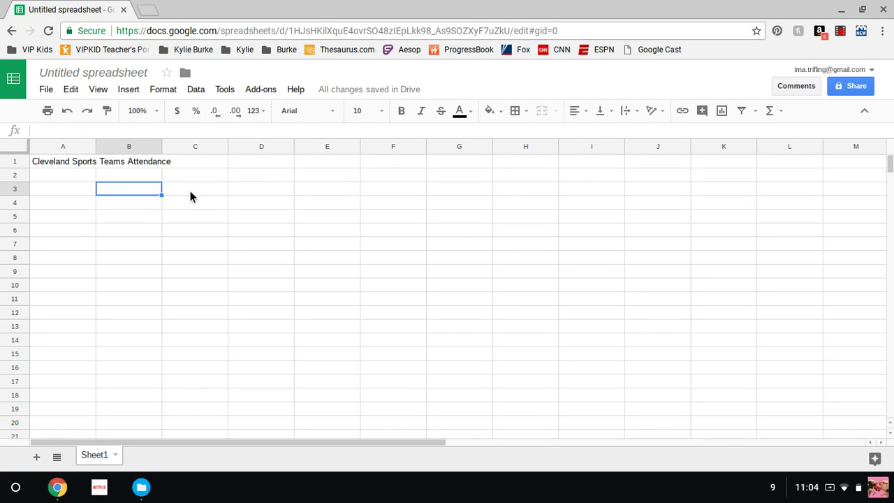
# Enter the year headings 2012, 2013, 2014, 2015 and 2016 in cells B3 through F3
pyautogui.write('2012')
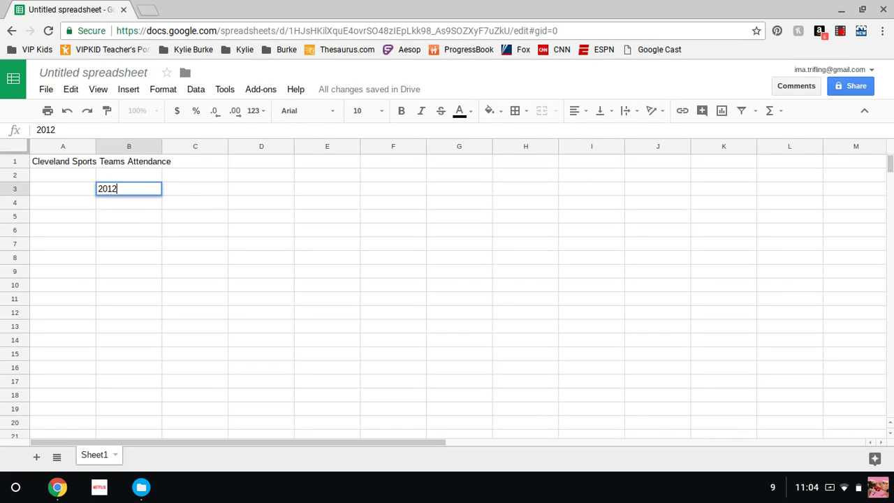
pyautogui.press('Tab')
pyautogui.write('20')
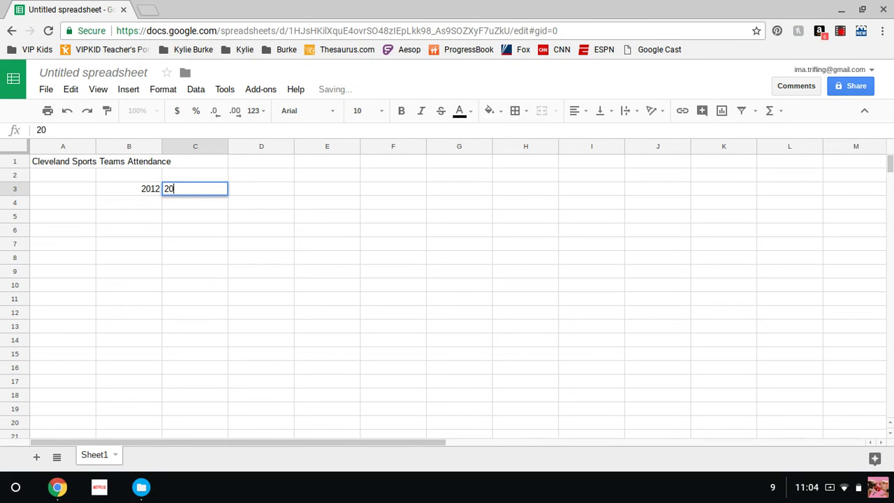
pyautogui.write('13')
pyautogui.press('Tab')
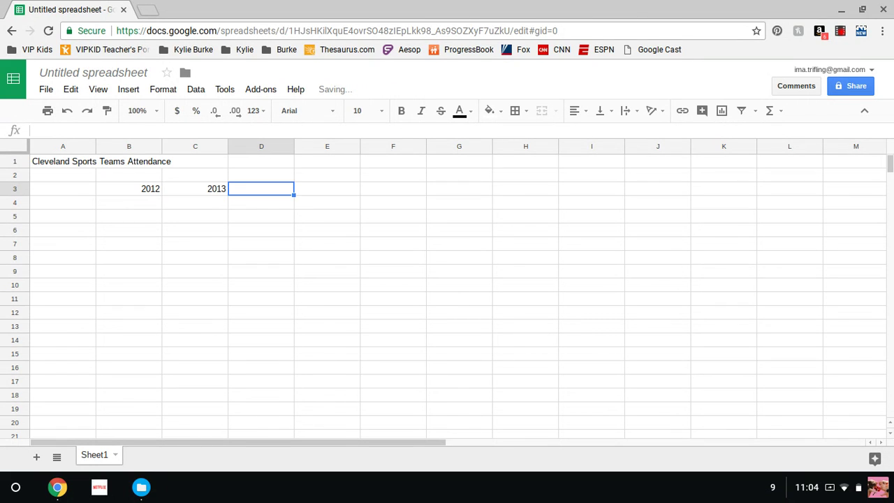
pyautogui.write('2014')
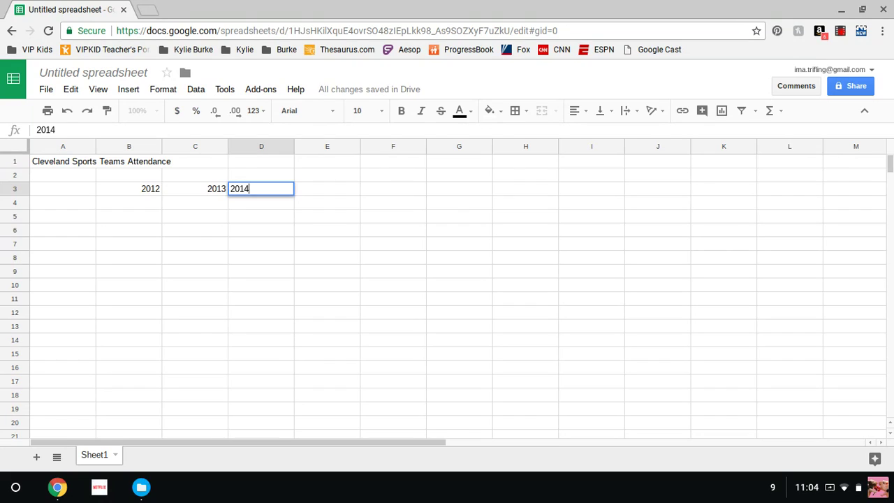
pyautogui.press('Tab')
pyautogui.write('2015')
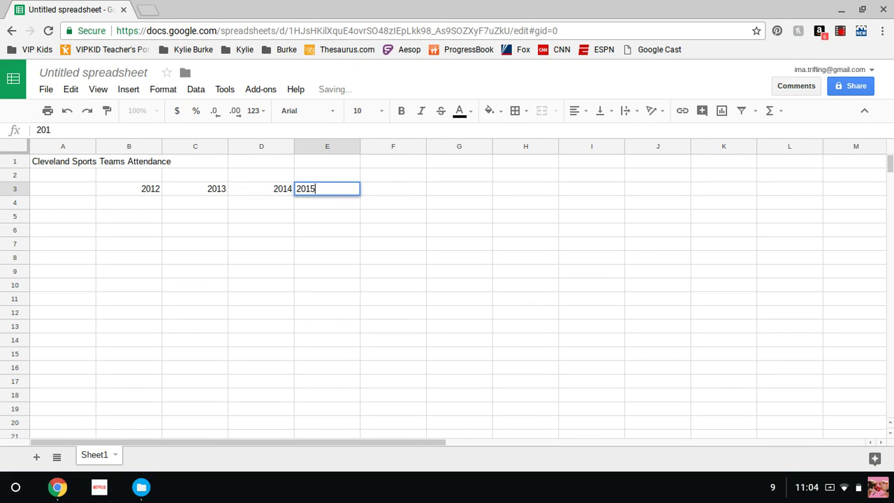
pyautogui.press('Tab')
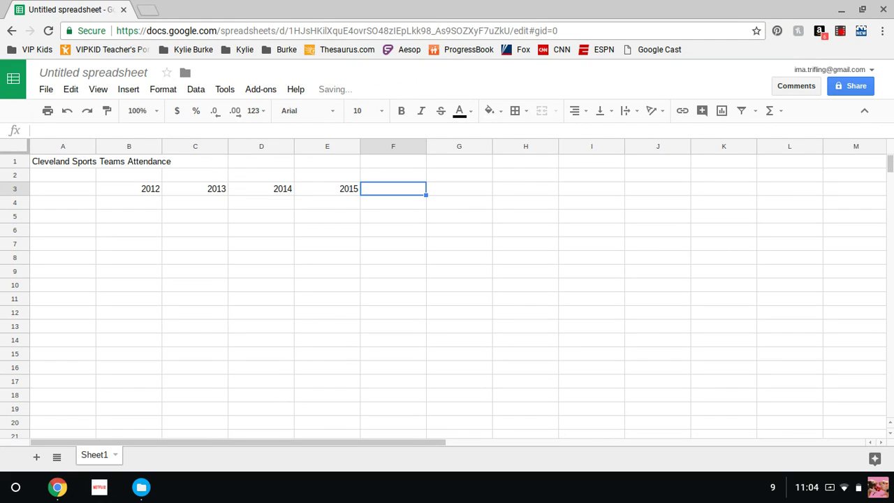
pyautogui.write('2016')
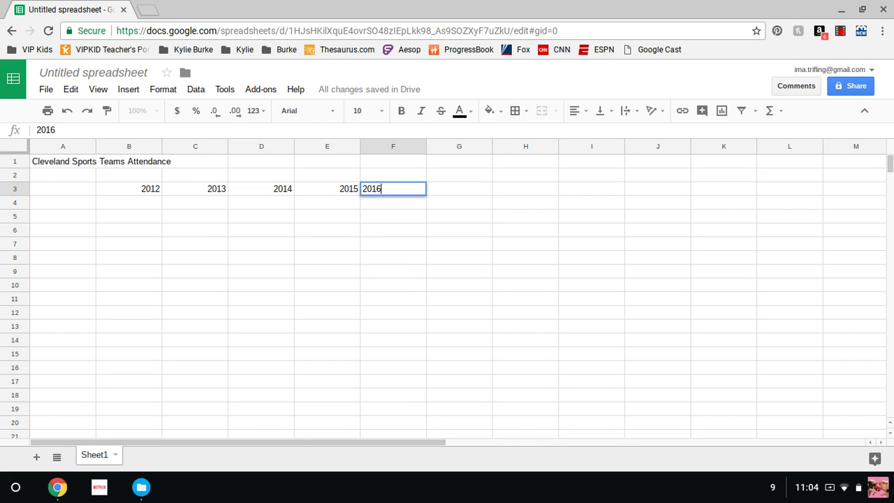
pyautogui.press('Return')
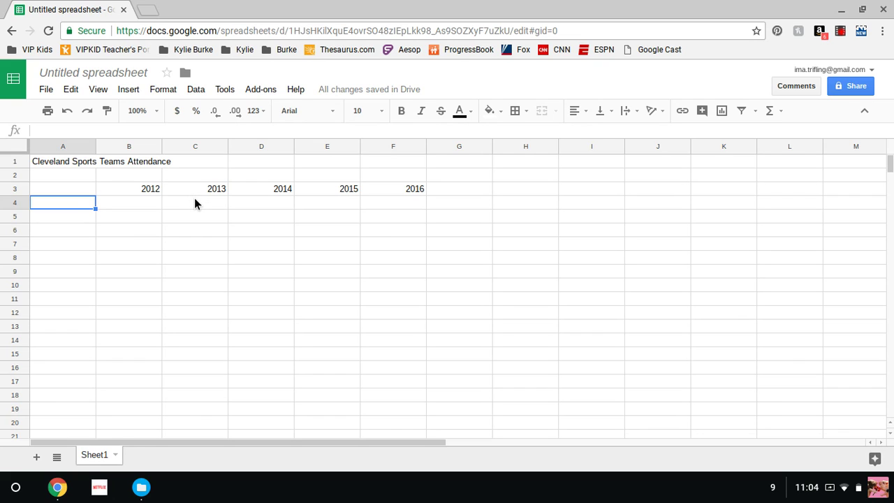
# Enter Indians in A4 with attendance 1603596, 1572926, 1437393, 1388905 and 1591667
pyautogui.write('Ind')
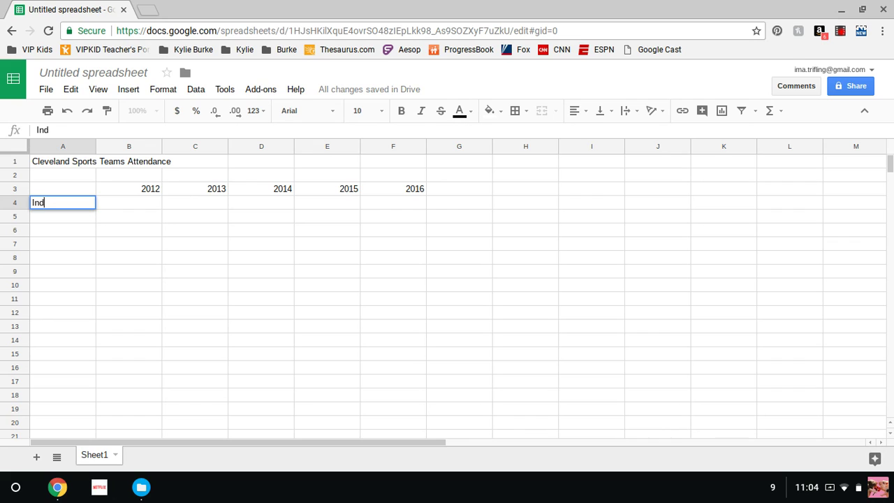
pyautogui.write('ians')
pyautogui.press('Tab')
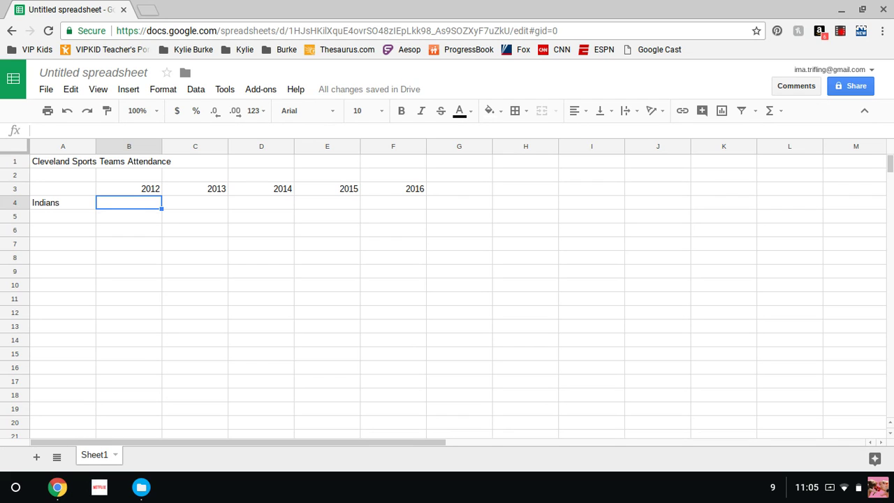
pyautogui.write('16')
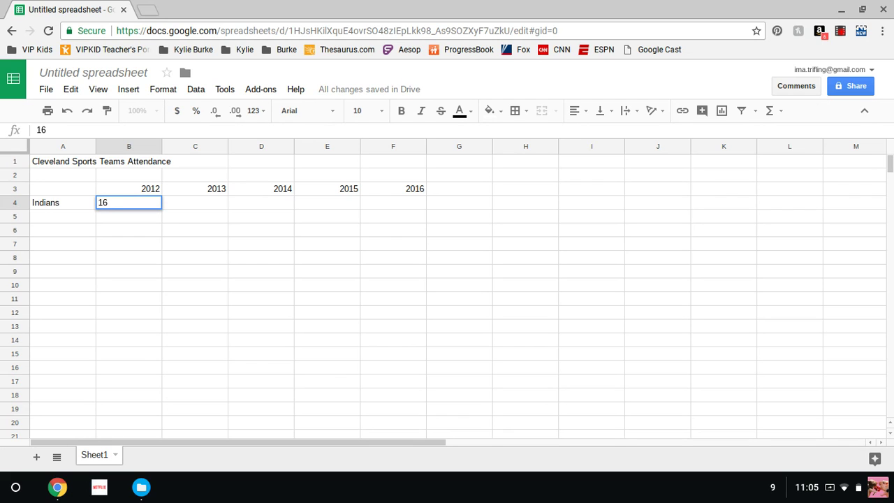
pyautogui.write('03596')
pyautogui.press('Tab')
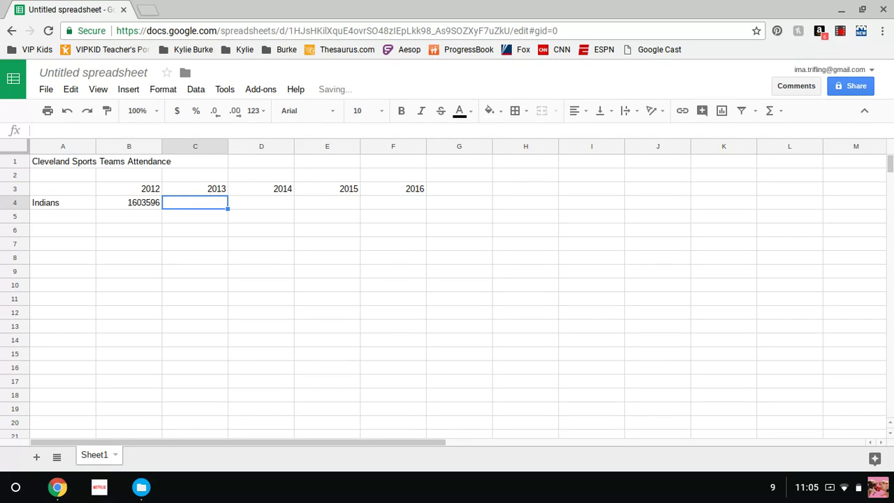
pyautogui.write('1')
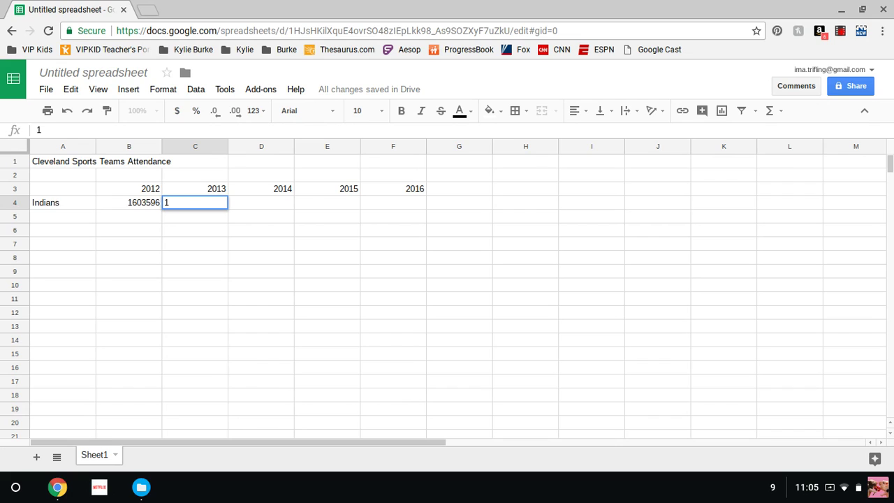
pyautogui.write('572926')
pyautogui.press('Tab')
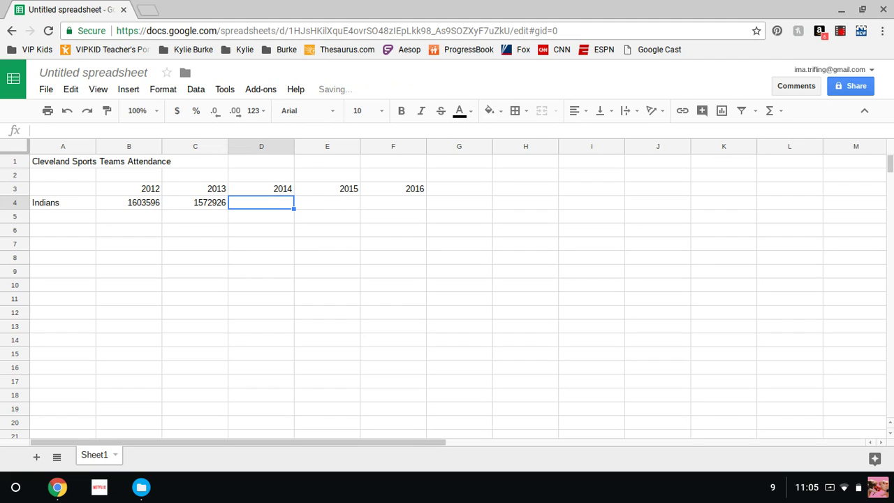
pyautogui.write('143')
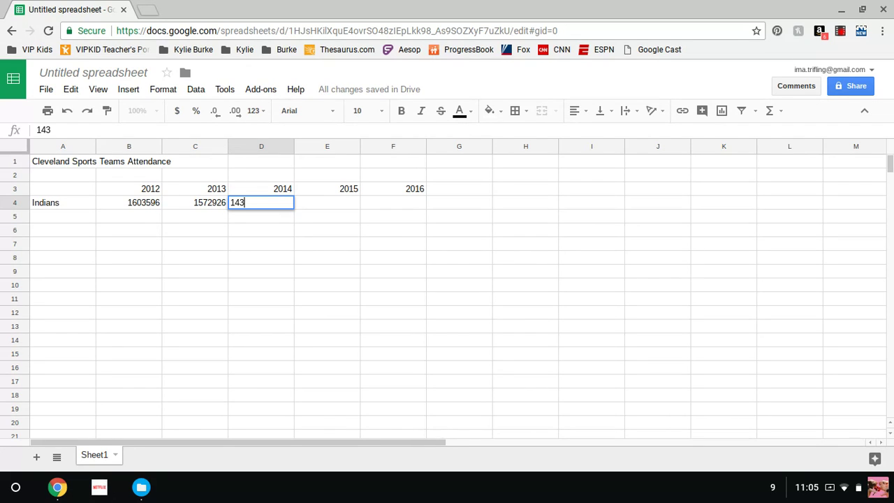
pyautogui.write('7393')
pyautogui.press('Tab')
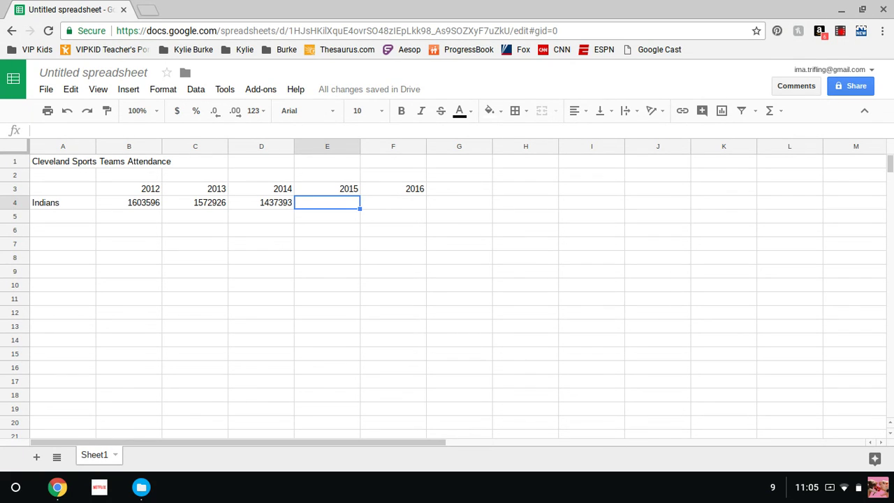
pyautogui.write('1')
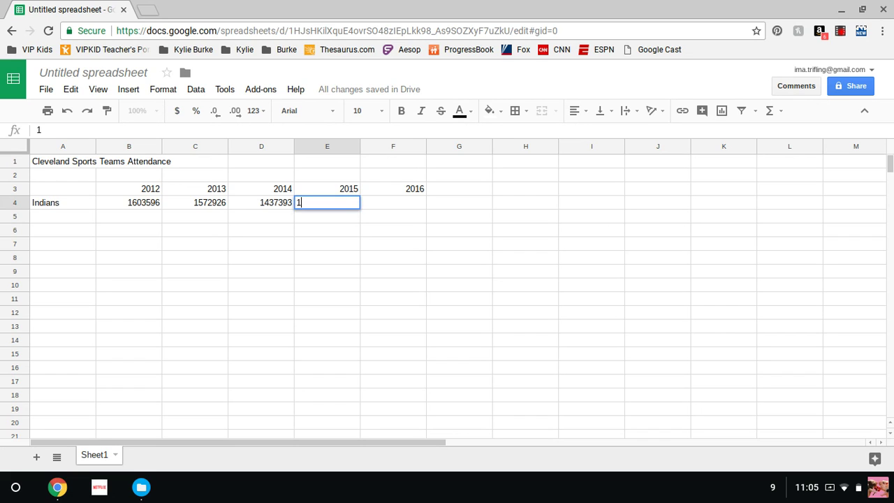
pyautogui.write('388905')
pyautogui.press('Tab')
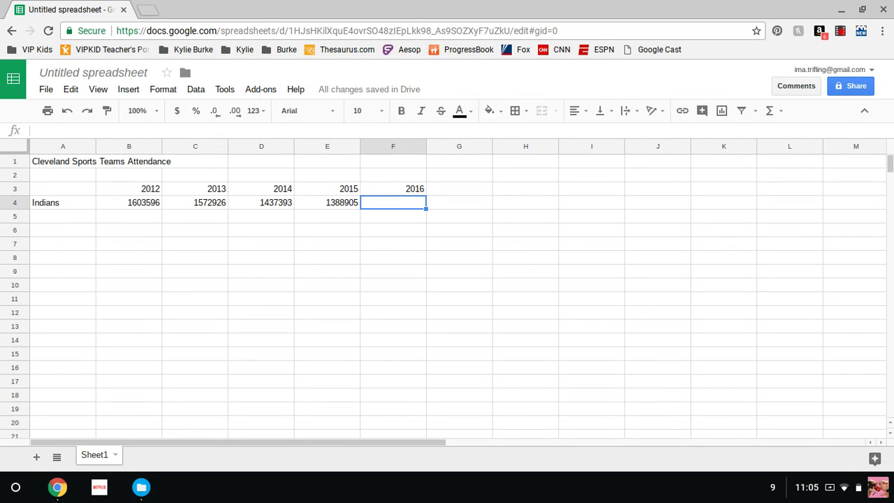
pyautogui.write('159')
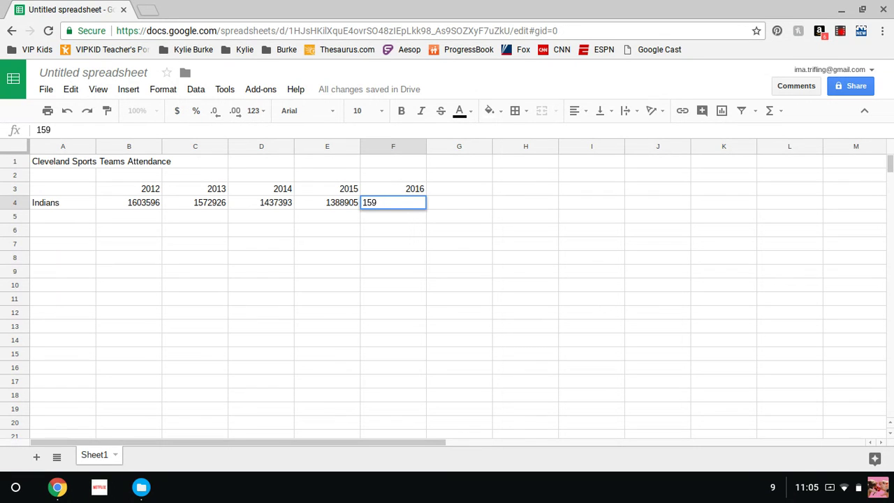
pyautogui.write('1667')
pyautogui.press('Return')
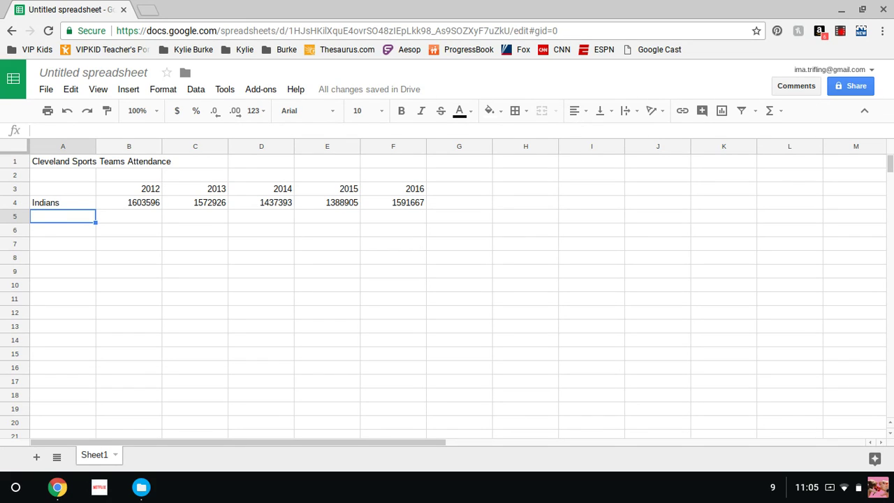
# Enter Browns in row 5 with attendance 533058, 569939, 539400, 529488 and 514489
pyautogui.write('Bro')
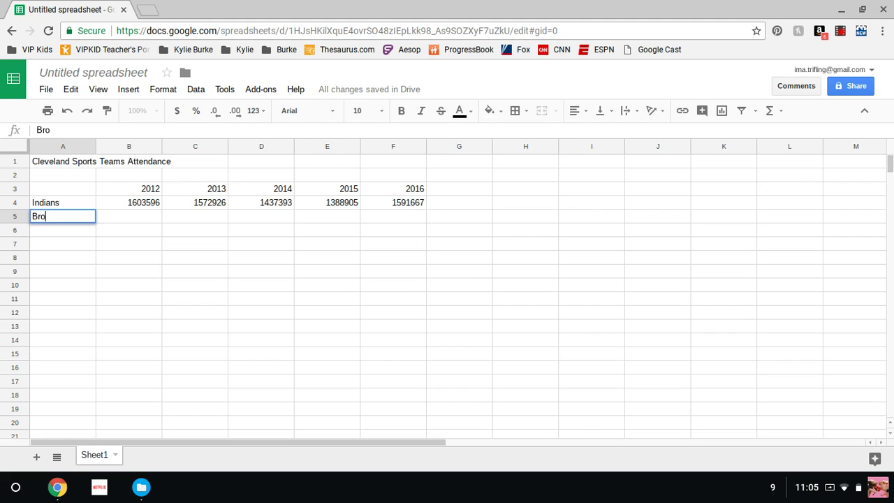
pyautogui.write('wns')
pyautogui.press('Tab')
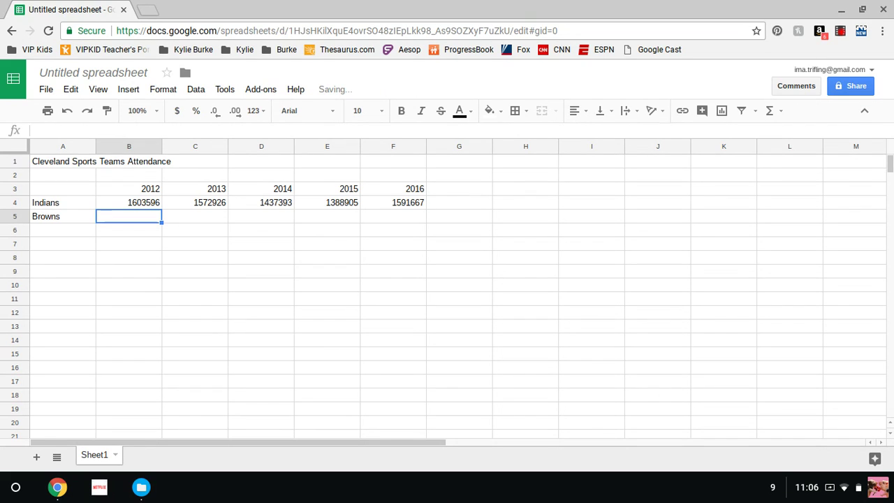
pyautogui.write('533')
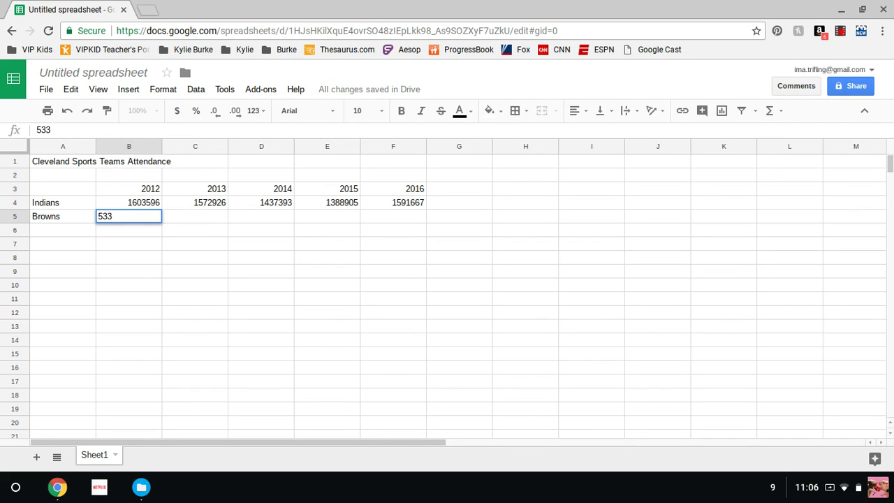
pyautogui.write('058')
pyautogui.press('Tab')
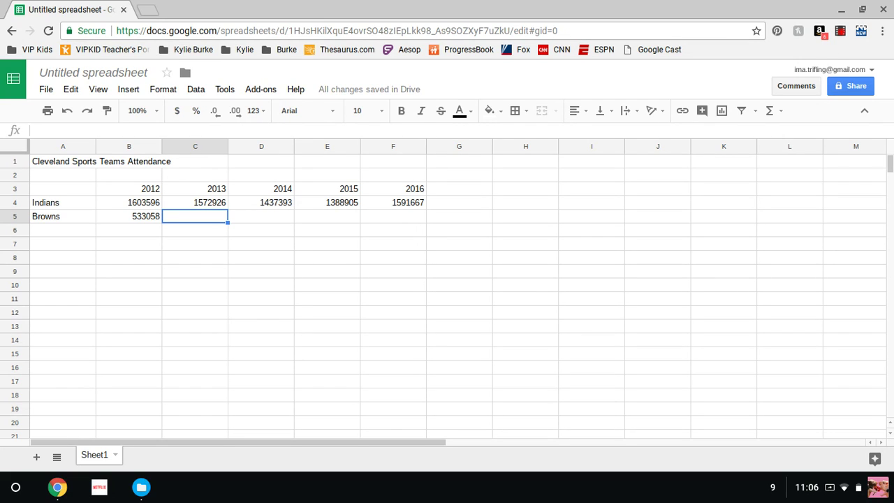
pyautogui.write('56')
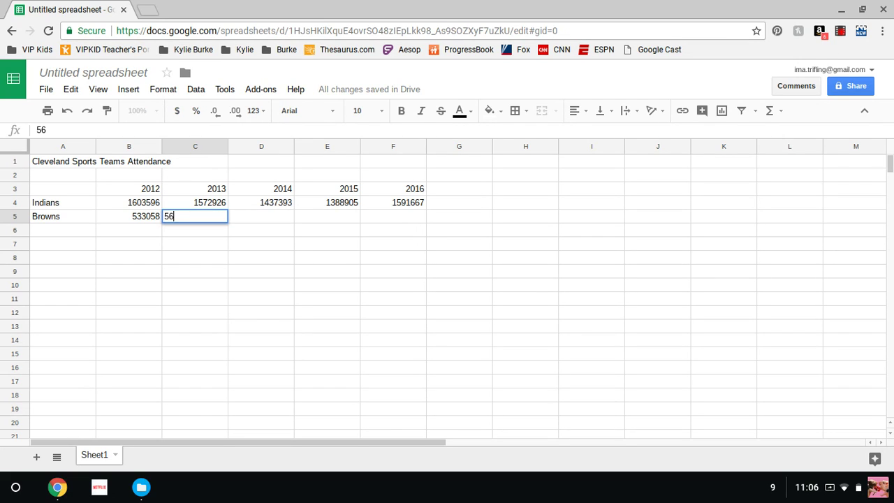
pyautogui.write('9939')
pyautogui.press('Tab')
pyautogui.write('6')
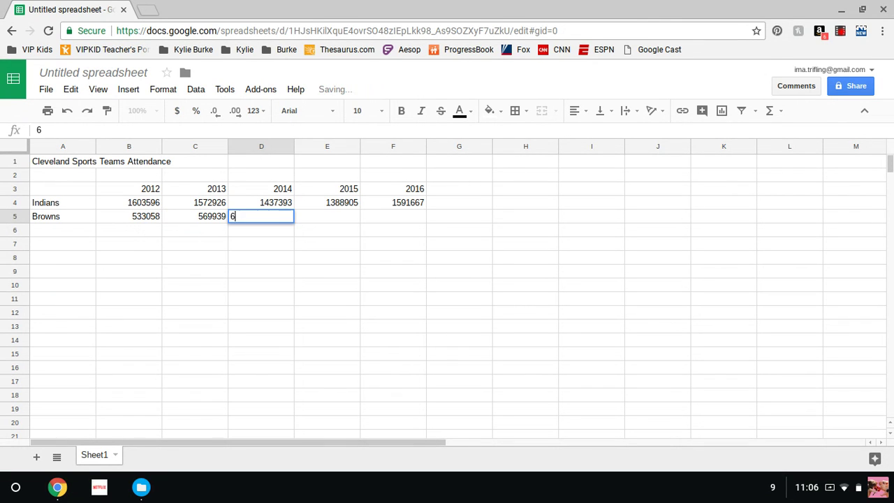
pyautogui.press('BackSpace')
pyautogui.write('53')
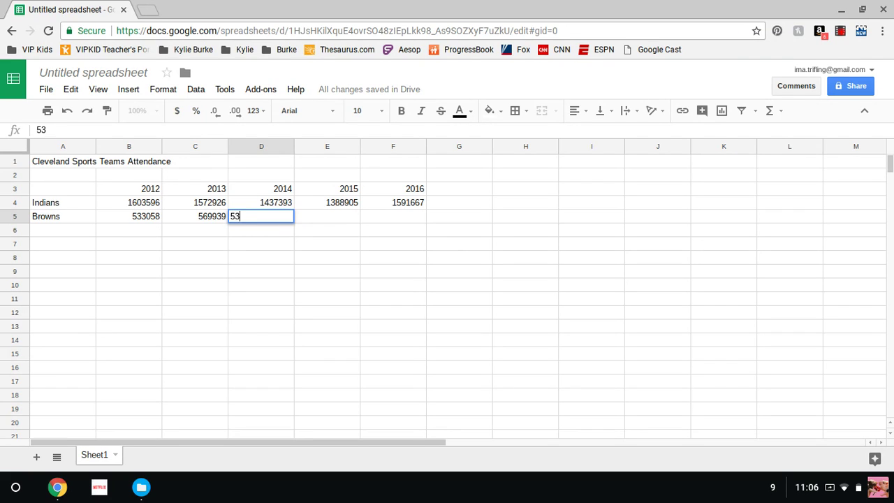
pyautogui.write('9400')
pyautogui.press('Tab')
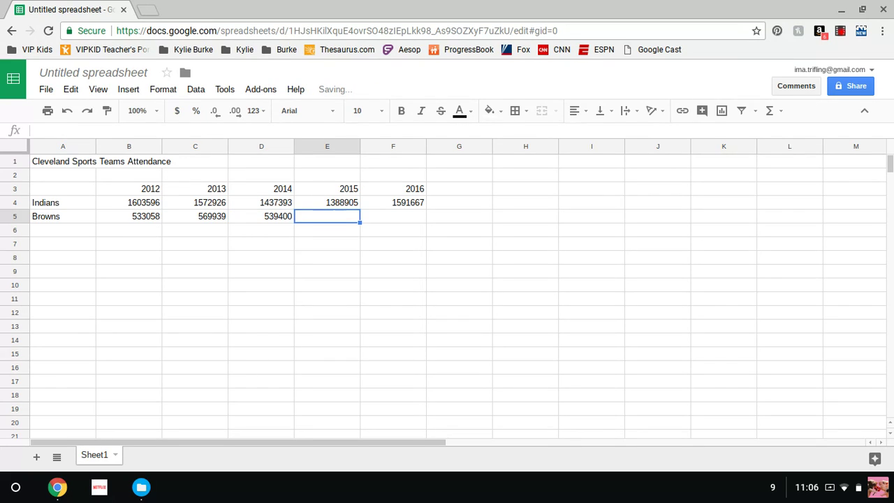
pyautogui.write('529')
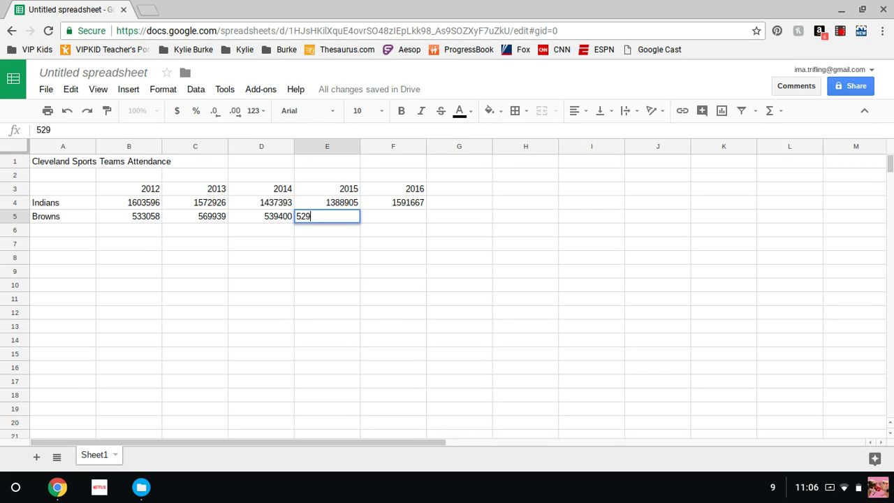
pyautogui.write('488')
pyautogui.press('Tab')
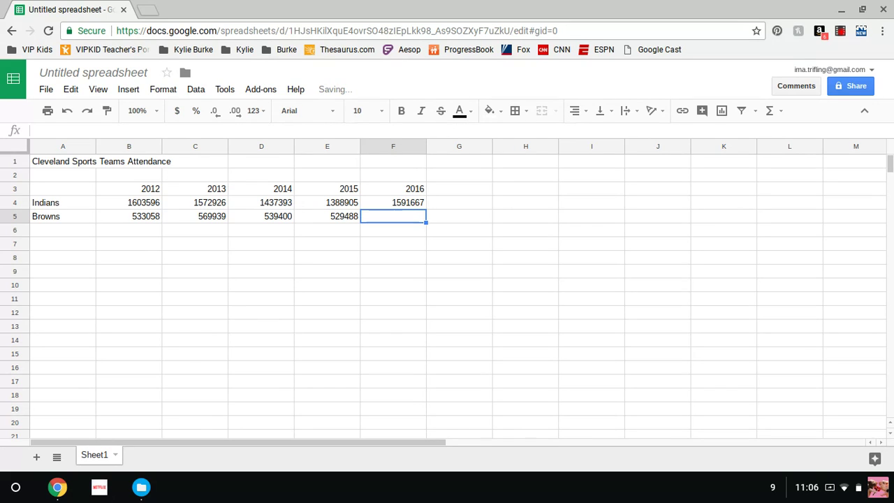
pyautogui.write('514')
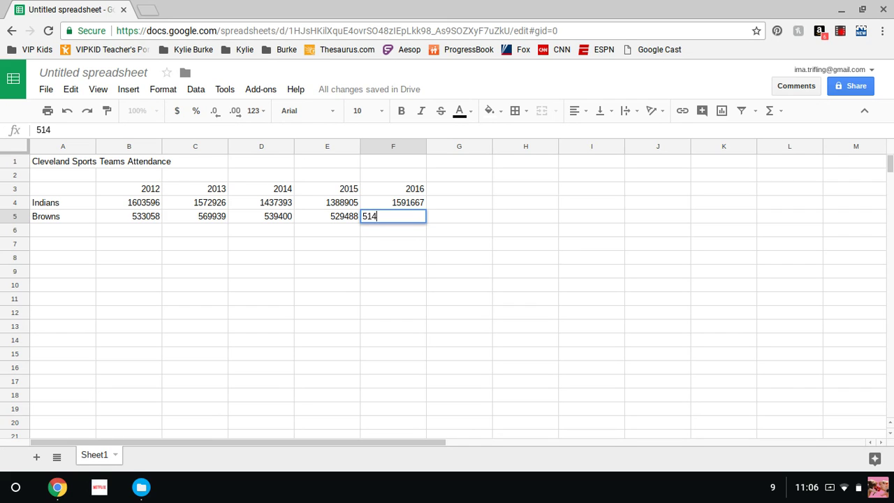
pyautogui.write('489')
pyautogui.press('Return')
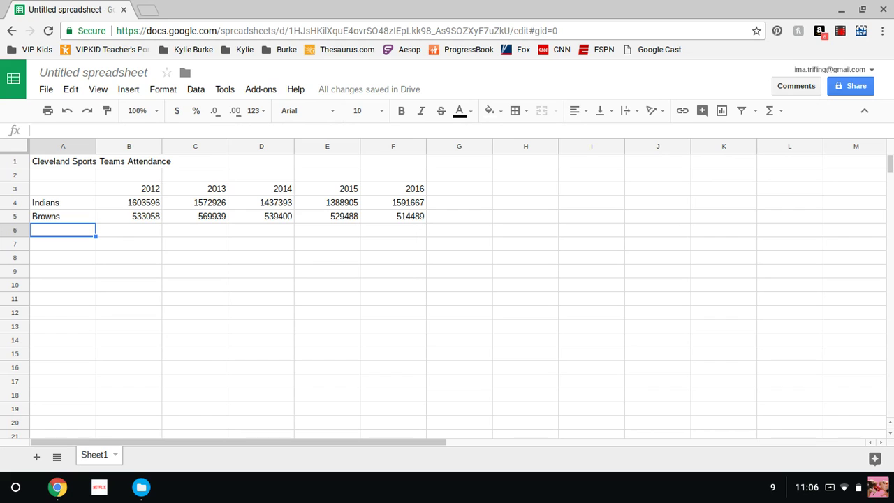
# Enter Cavs in row 6 with attendance 663882, 710522, 843042, 843042 and 843042
pyautogui.write('Cavs')
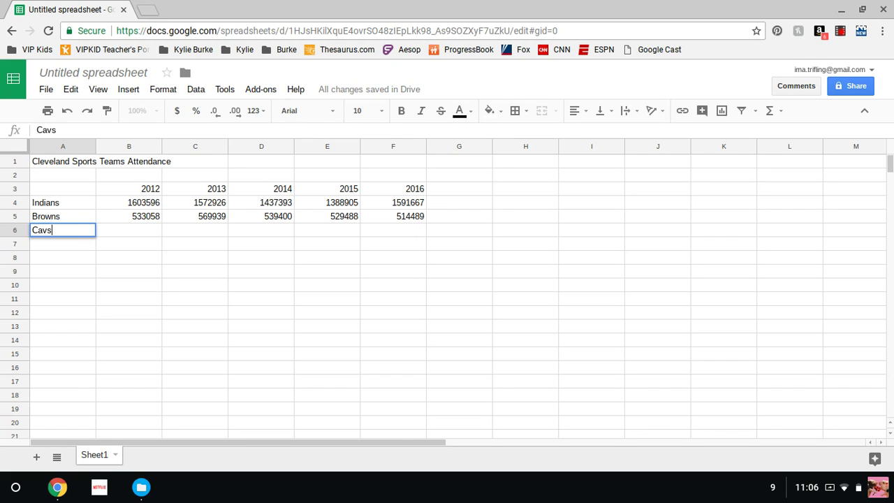
pyautogui.press('Tab')
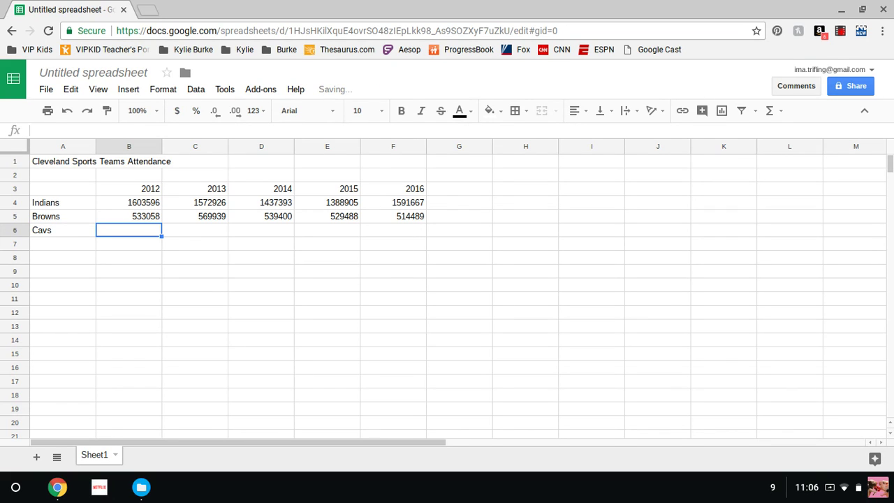
pyautogui.write('663')
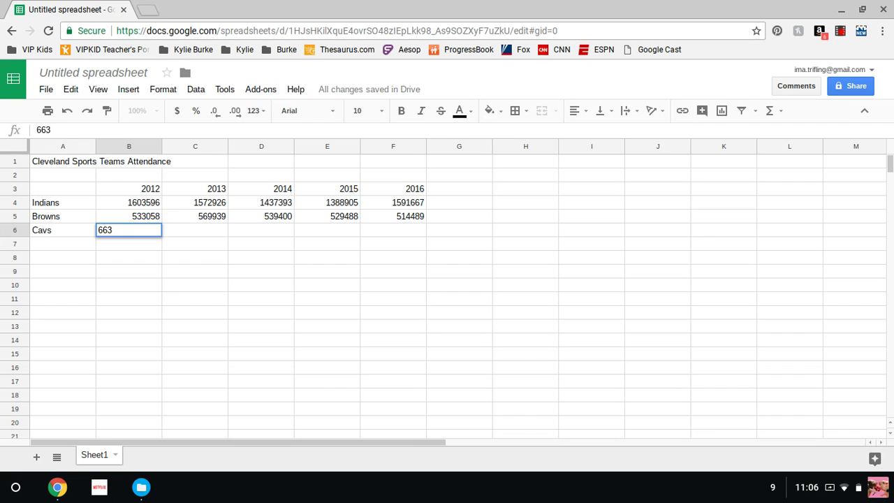
pyautogui.write('882')
pyautogui.press('Tab')
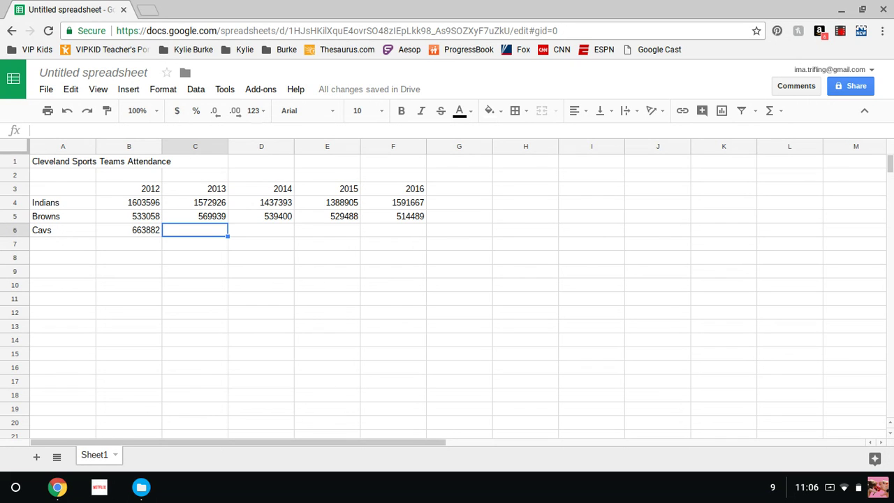
pyautogui.write('7')
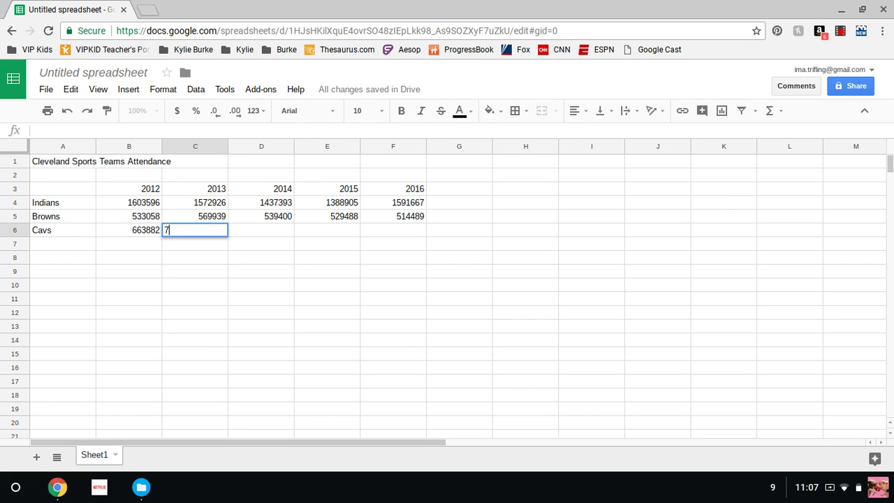
pyautogui.write('10522')
pyautogui.press('Tab')
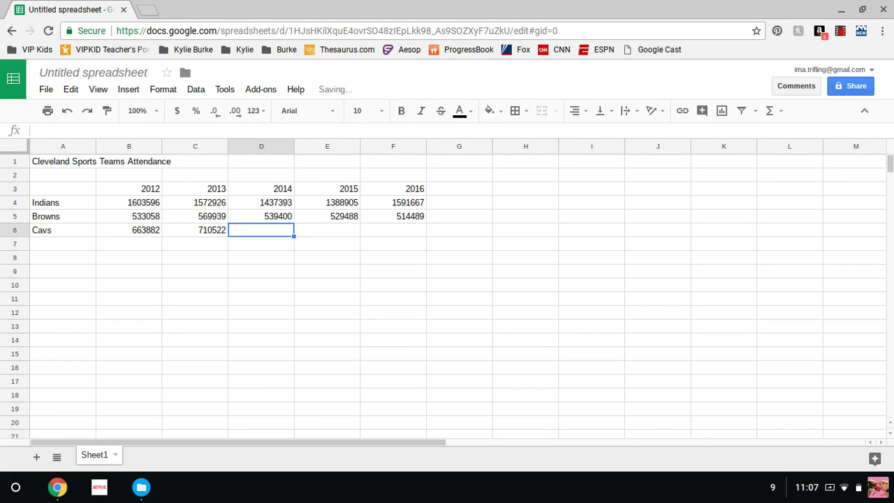
pyautogui.write('843042')
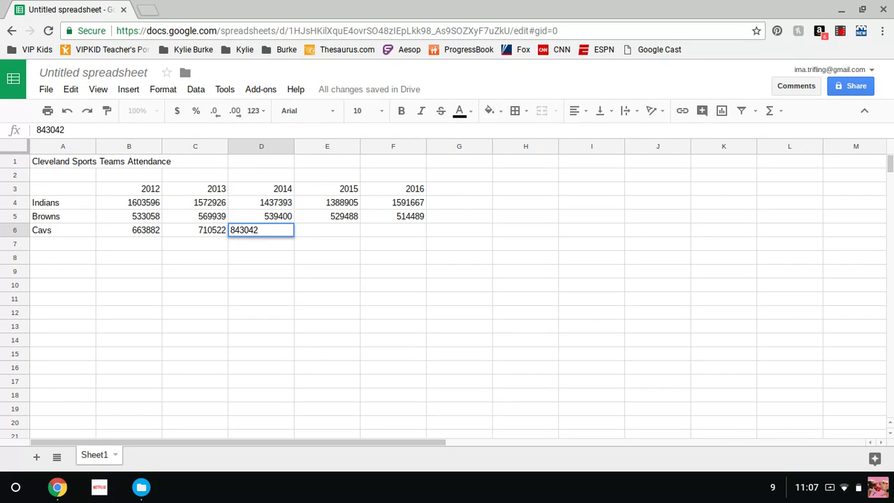
pyautogui.press('Tab')
pyautogui.write('8')
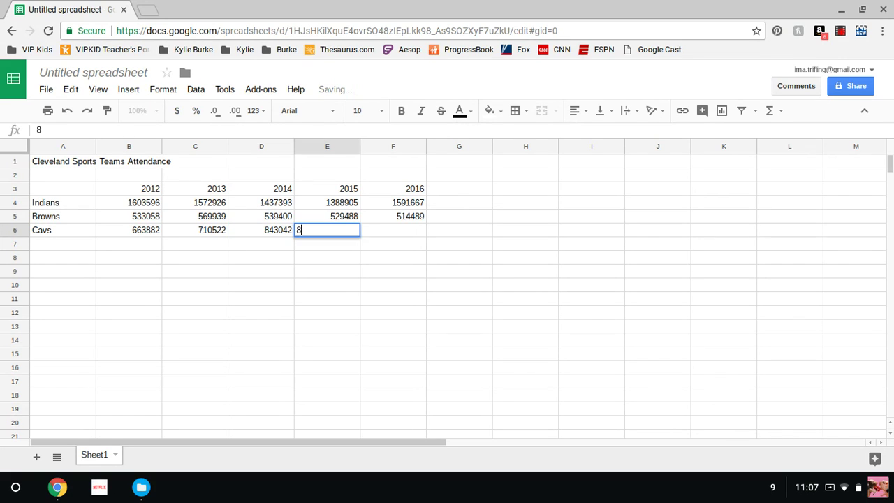
pyautogui.write('43')
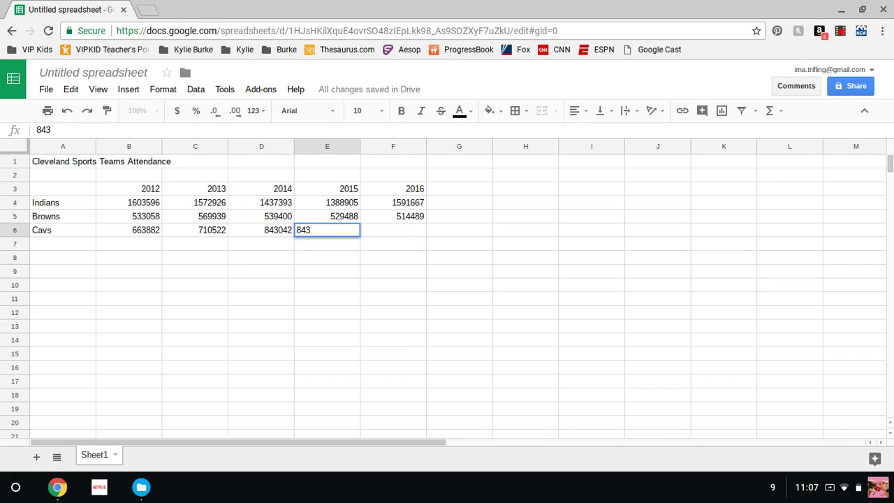
pyautogui.write('042')
pyautogui.press('Tab')
pyautogui.write('843')
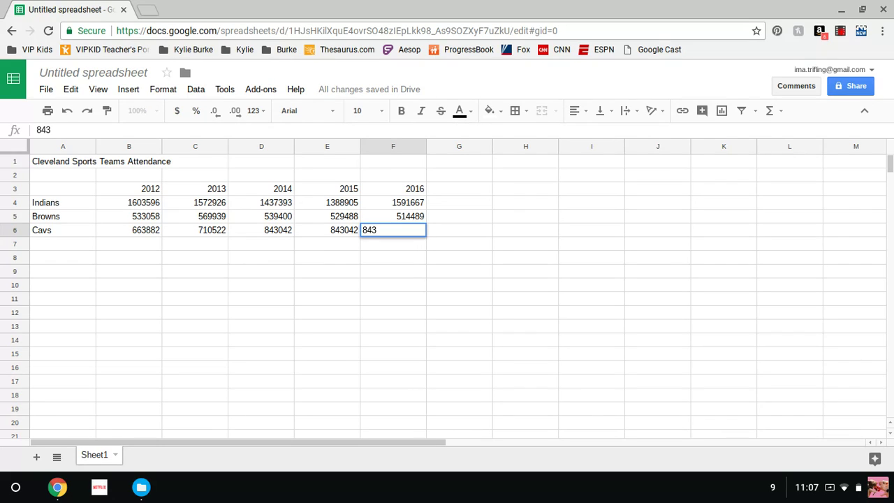
pyautogui.write('042')
pyautogui.press('Tab')
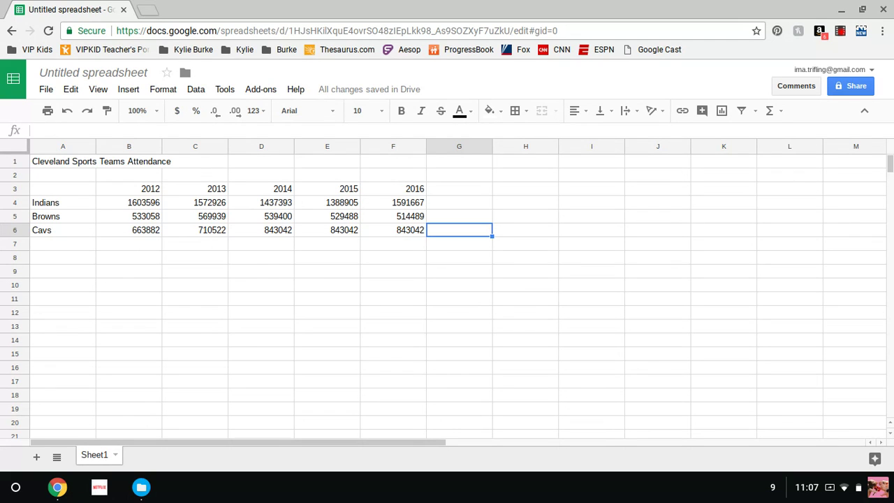
pyautogui.press('Return')
# Enter Blue Jackets in row 7 with attendance 349558, 602619, 635973, 601293 and 650157
pyautogui.click(39, 244)
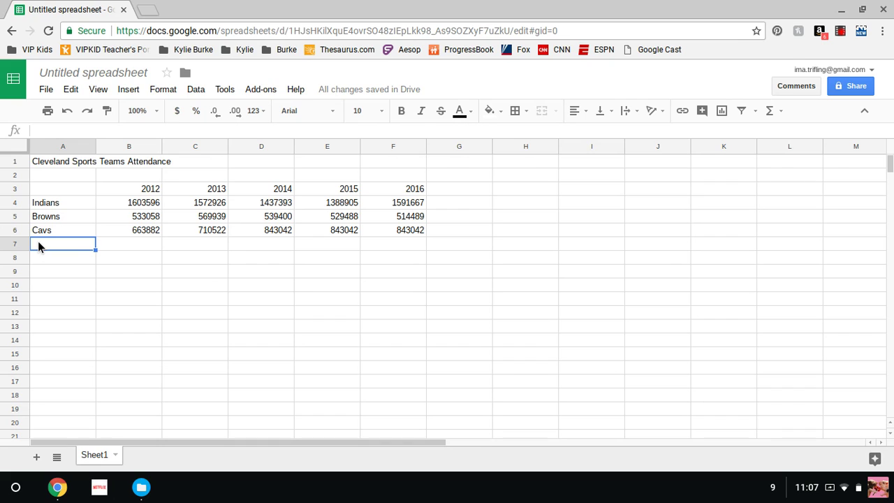
pyautogui.write('Blue Jackets')
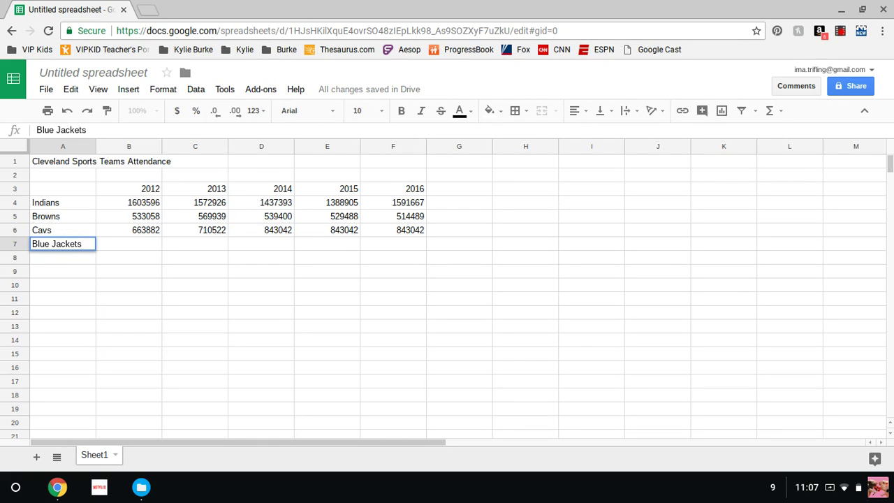
pyautogui.press('Tab')
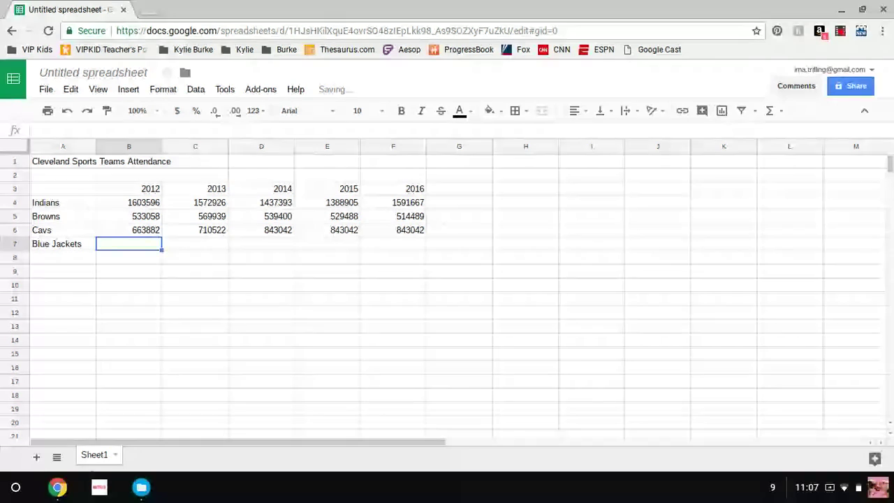
pyautogui.write('349')
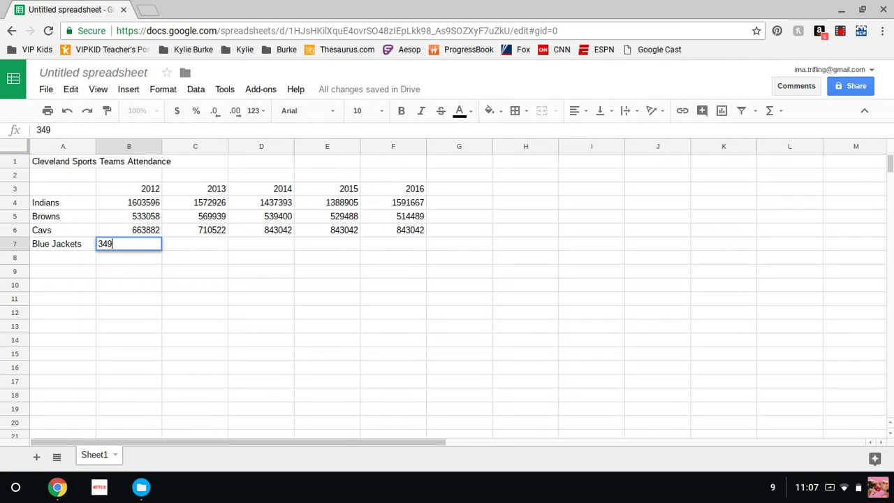
pyautogui.write('558')
pyautogui.press('Tab')
pyautogui.write('60')
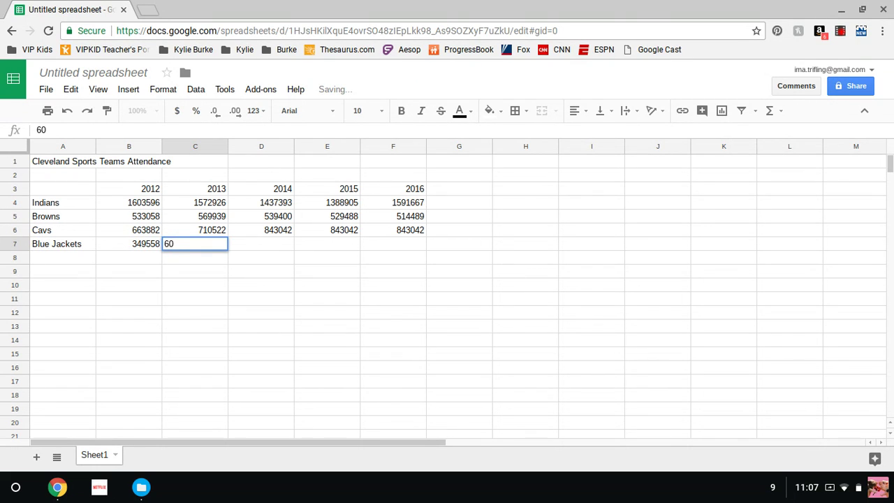
pyautogui.write('2619')
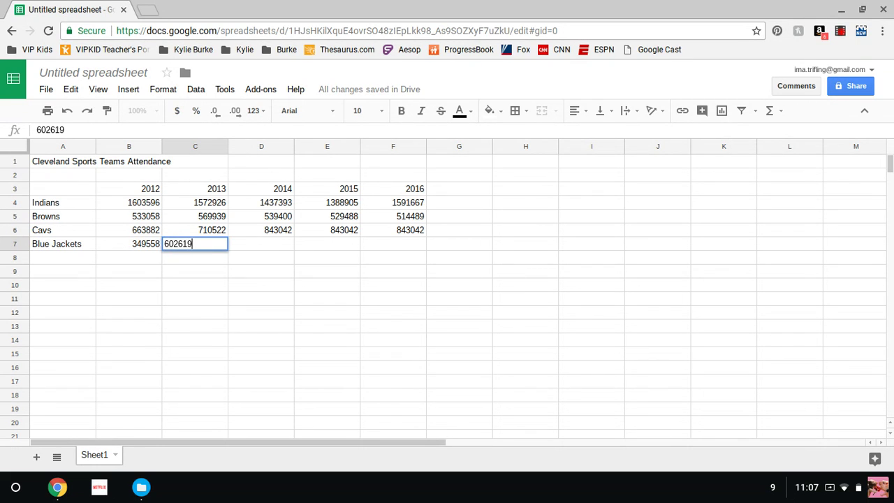
pyautogui.press('Tab')
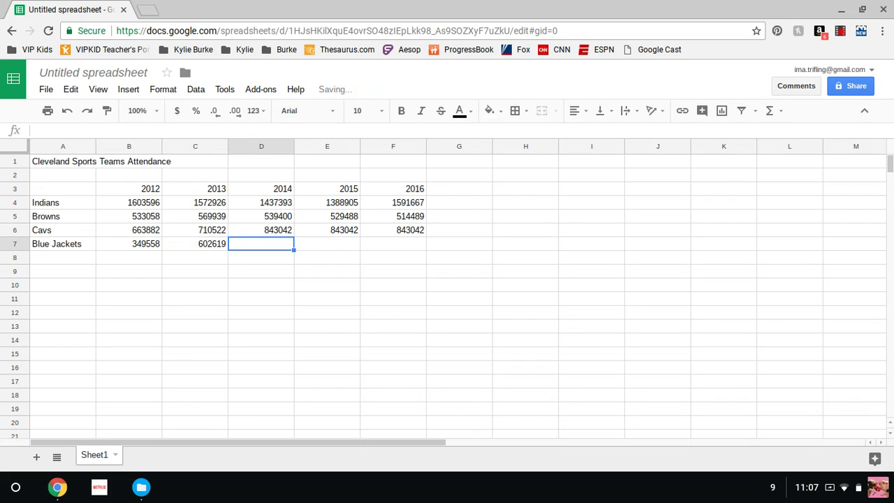
pyautogui.write('63')
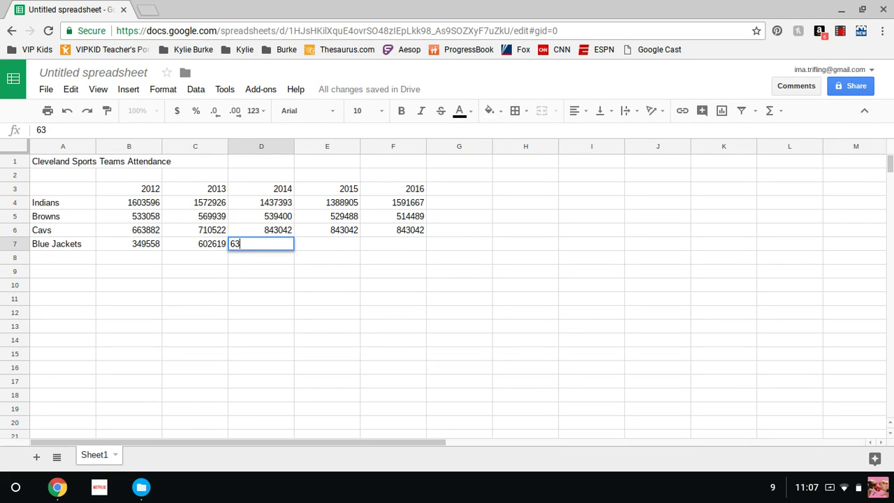
pyautogui.write('5973')
pyautogui.press('Tab')
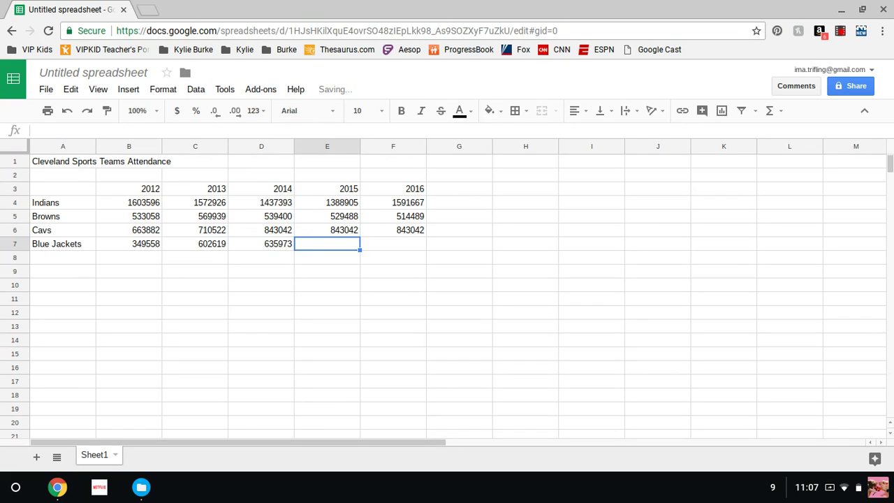
pyautogui.write('601')
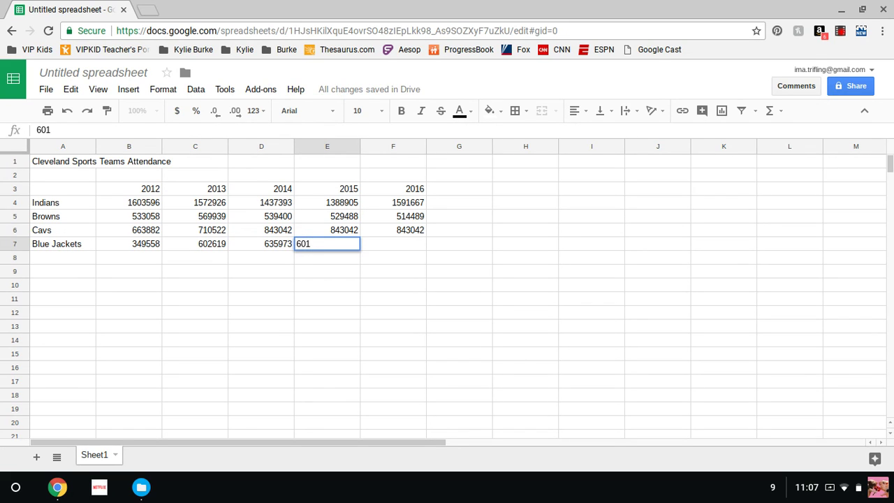
pyautogui.write('293')
pyautogui.press('Tab')
pyautogui.write('650')
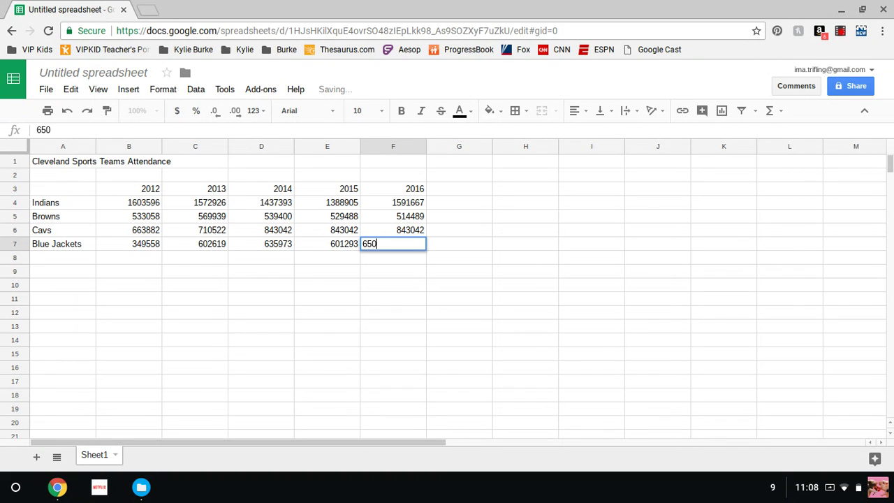
pyautogui.write('157')
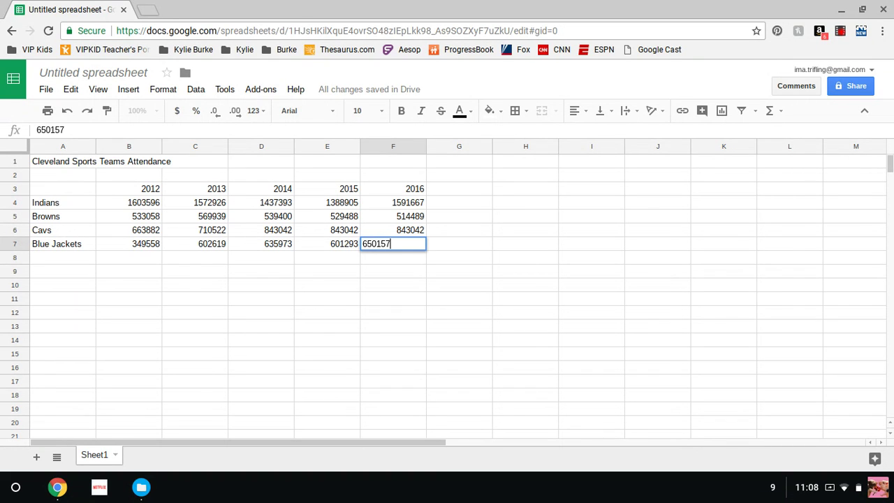
pyautogui.press('Return')
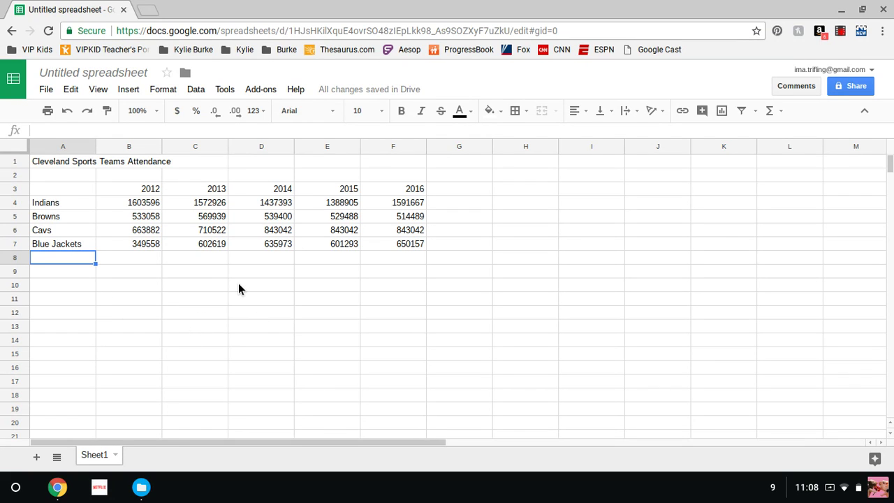
pyautogui.click(72, 159)
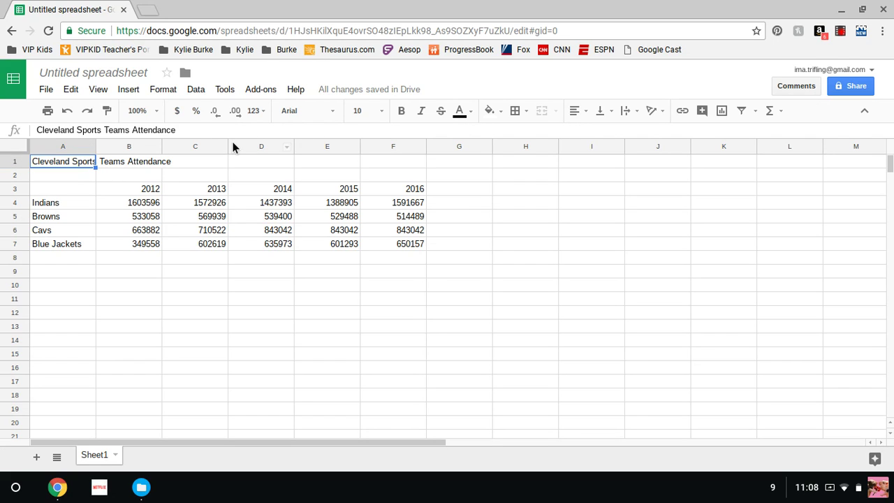
# Merge A1:F1 horizontally and make the title centered, bold and 14-point
pyautogui.keyDown('shift'); pyautogui.click(407, 161); pyautogui.keyUp('shift')
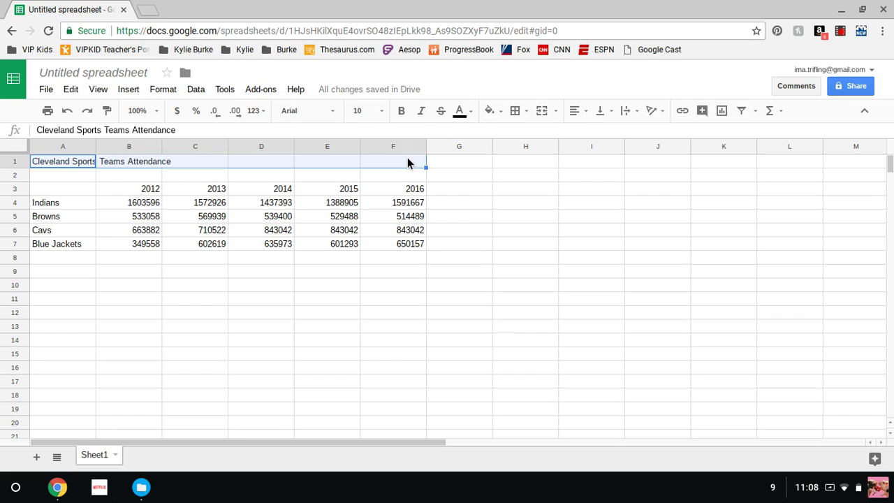
pyautogui.click(157, 93)
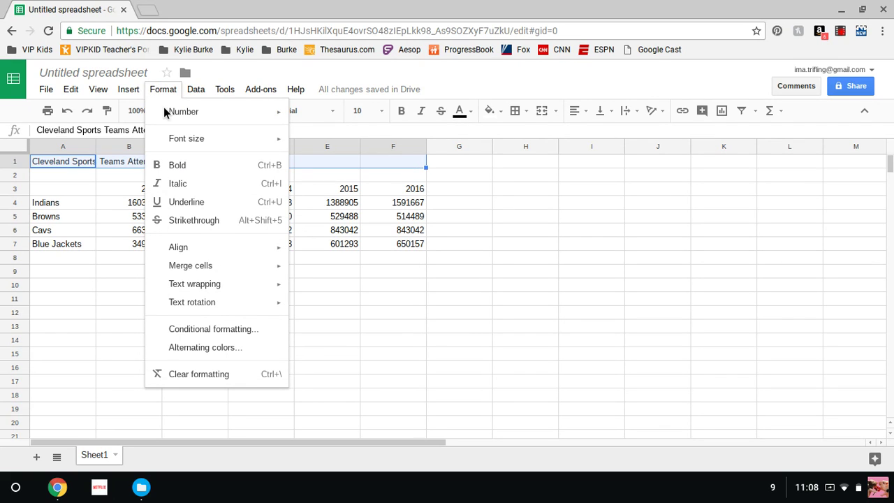
pyautogui.moveTo(215, 267)
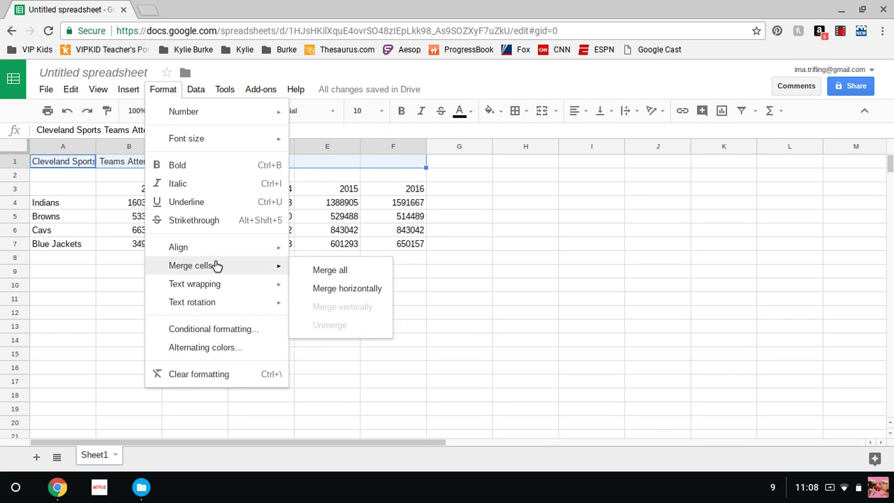
pyautogui.click(377, 293)
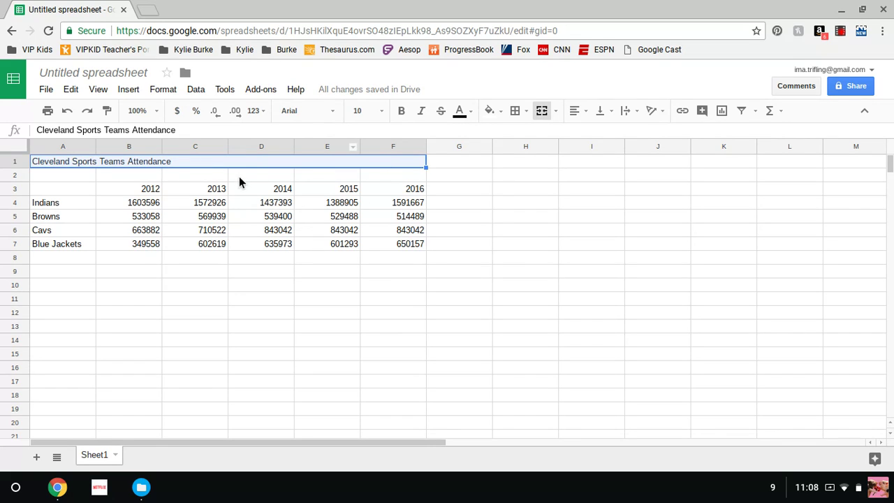
pyautogui.click(585, 113)
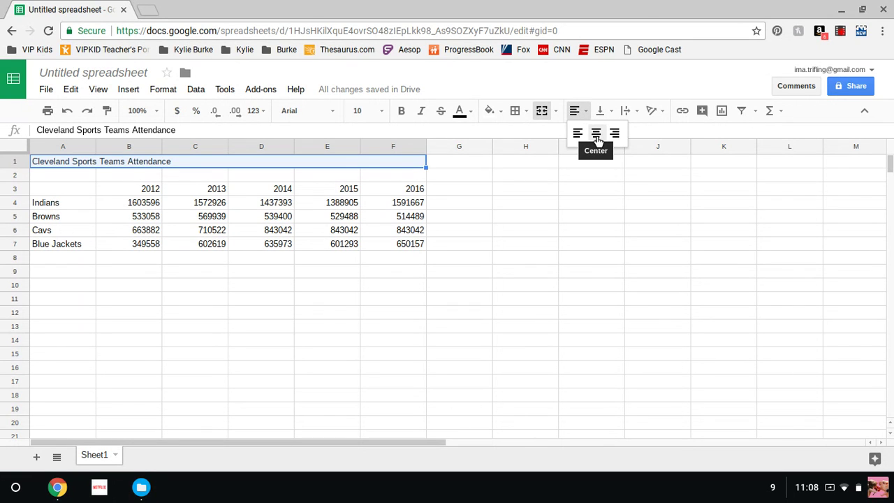
pyautogui.click(597, 136)
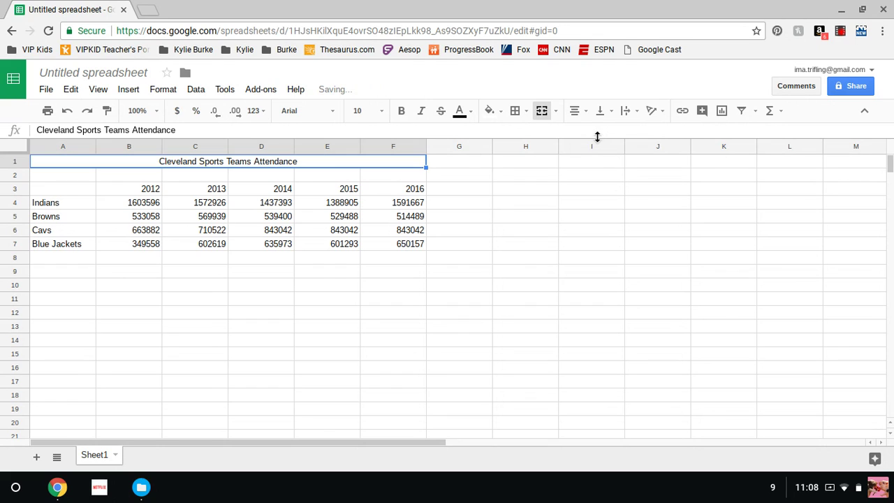
pyautogui.click(402, 112)
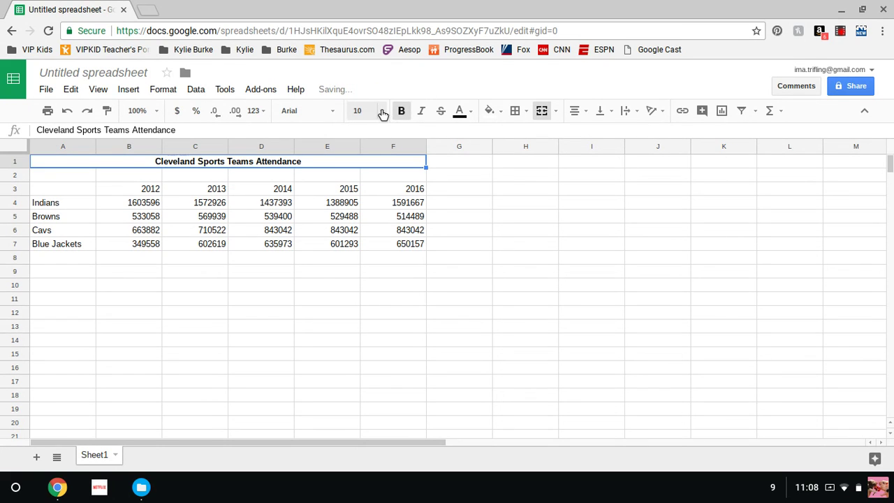
pyautogui.click(383, 113)
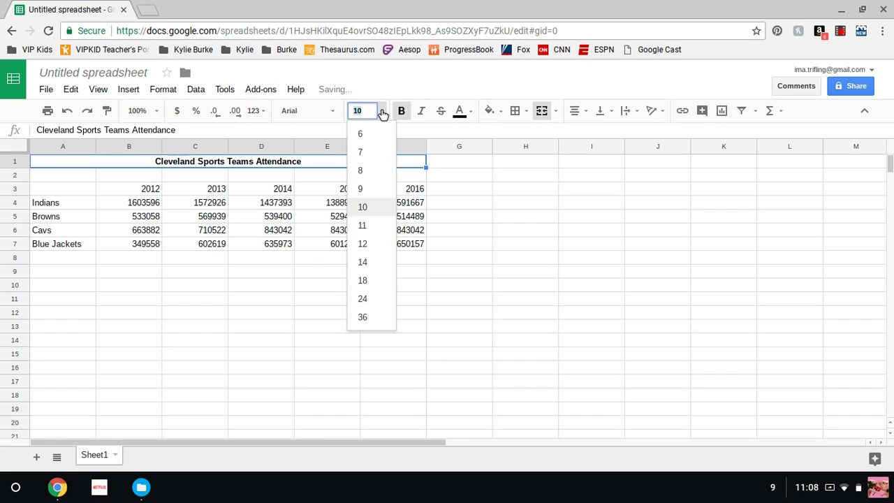
pyautogui.click(362, 262)
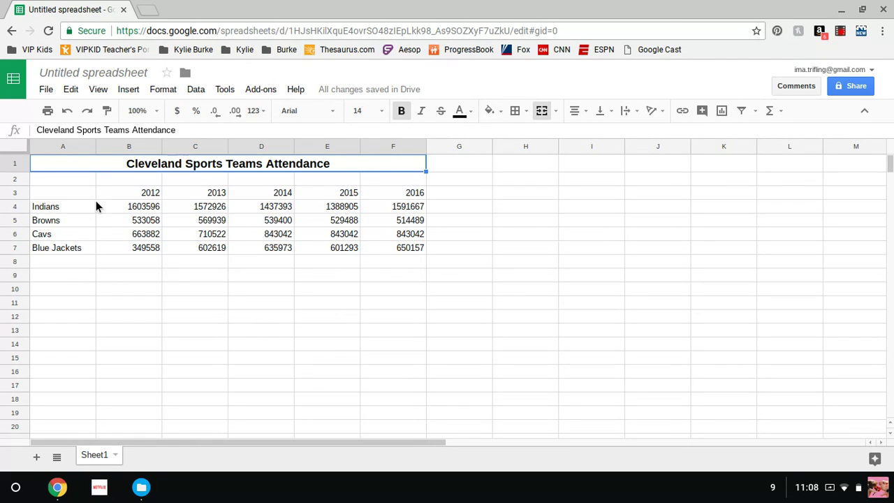
# Format B4:F7 as Number with no decimals, showing figures like 1,603,596
pyautogui.click(126, 206)
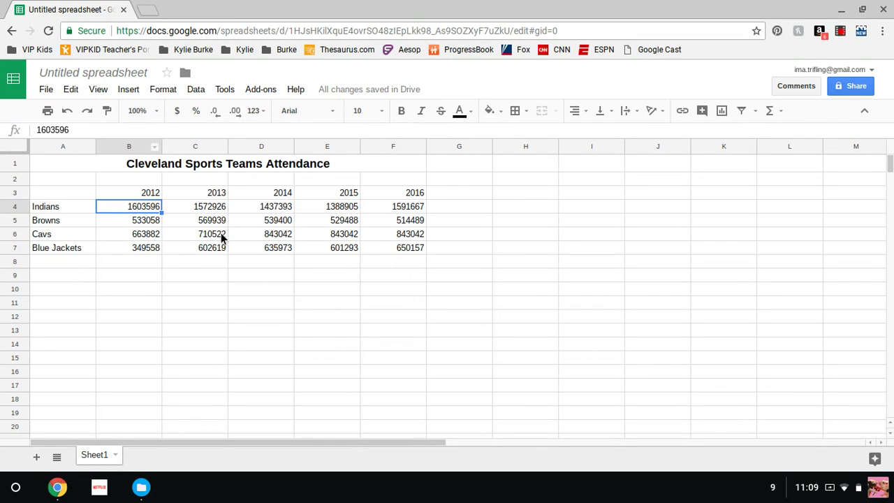
pyautogui.keyDown('shift'); pyautogui.click(414, 251); pyautogui.keyUp('shift')
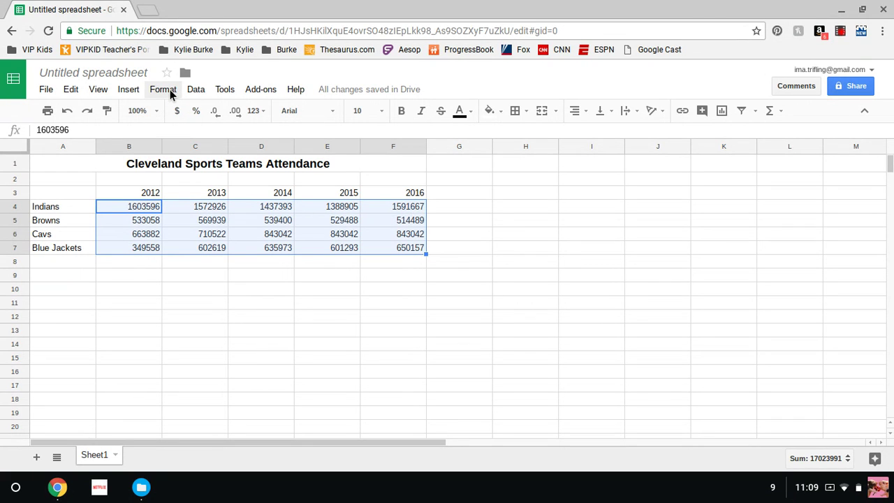
pyautogui.click(256, 111)
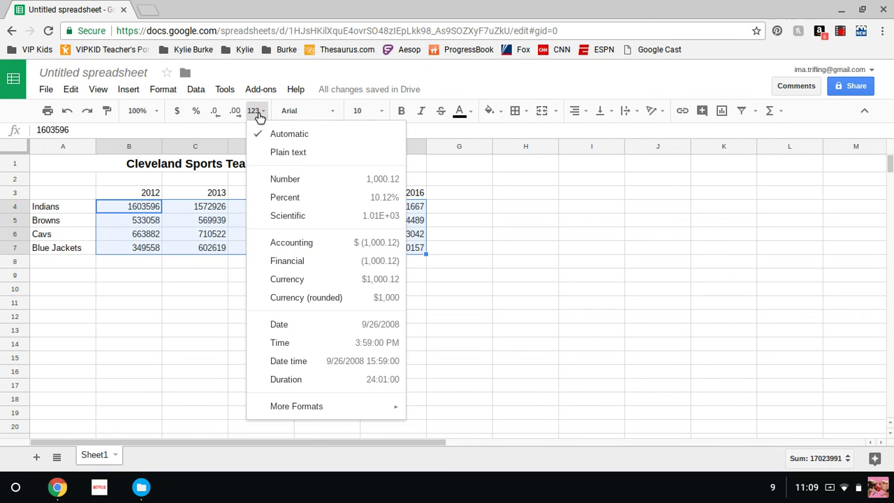
pyautogui.click(279, 181)
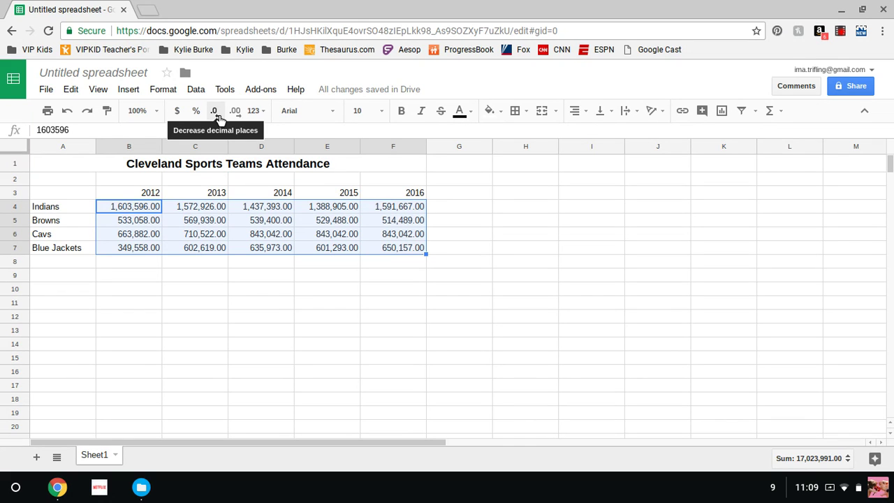
pyautogui.click(217, 114)
pyautogui.click(217, 113)
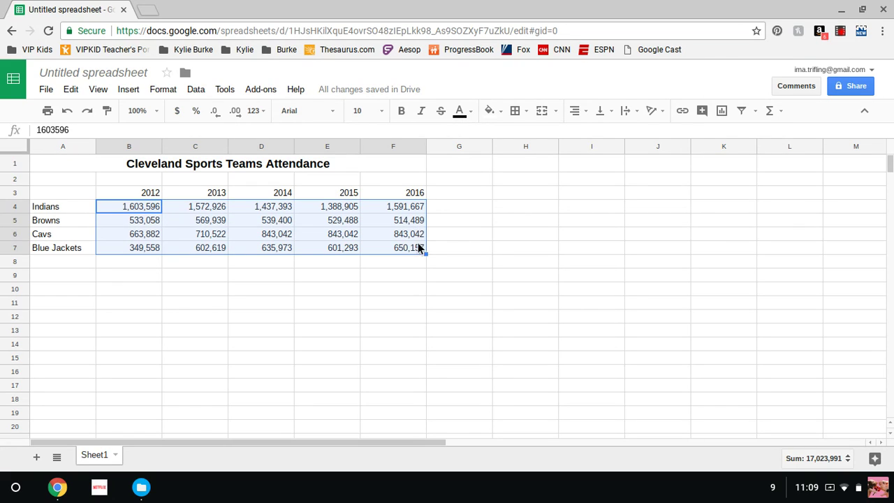
pyautogui.click(128, 276)
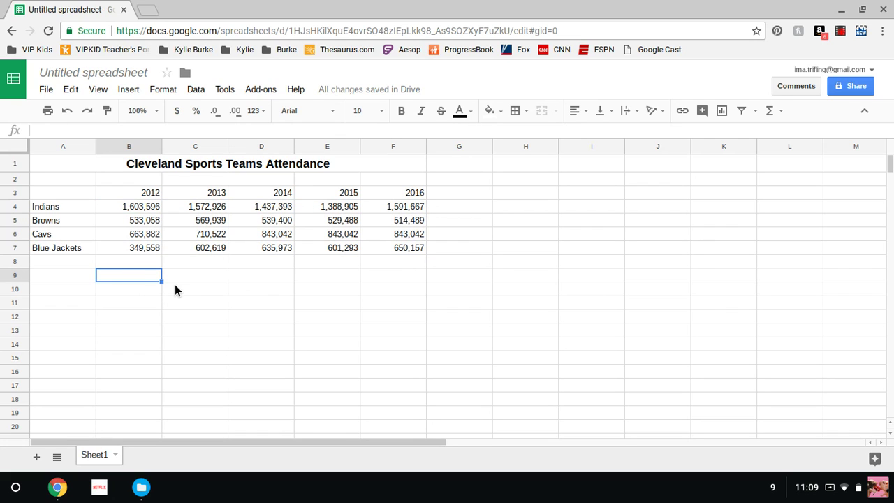
pyautogui.click(75, 274)
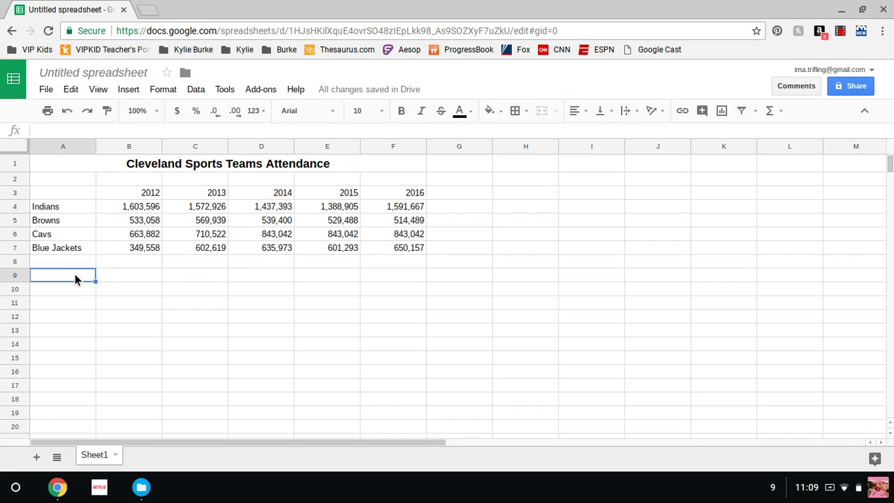
# Label A9 'Total' and enter =sum(B3:B7) in B9, giving 3152106
pyautogui.write('To')
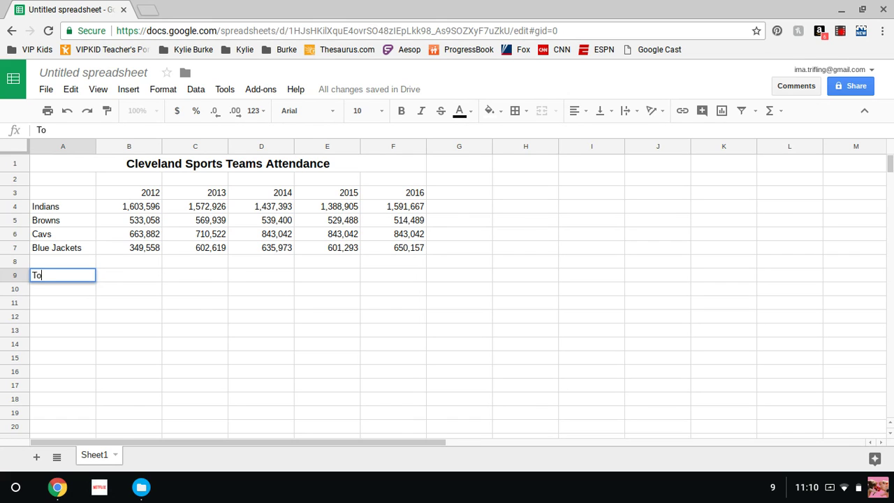
pyautogui.write('tal in All')
pyautogui.press('BackSpace')
pyautogui.press('BackSpace')
pyautogui.press('BackSpace')
pyautogui.press('BackSpace')
pyautogui.press('BackSpace')
pyautogui.press('BackSpace')
pyautogui.press('BackSpace')
pyautogui.click(128, 276)
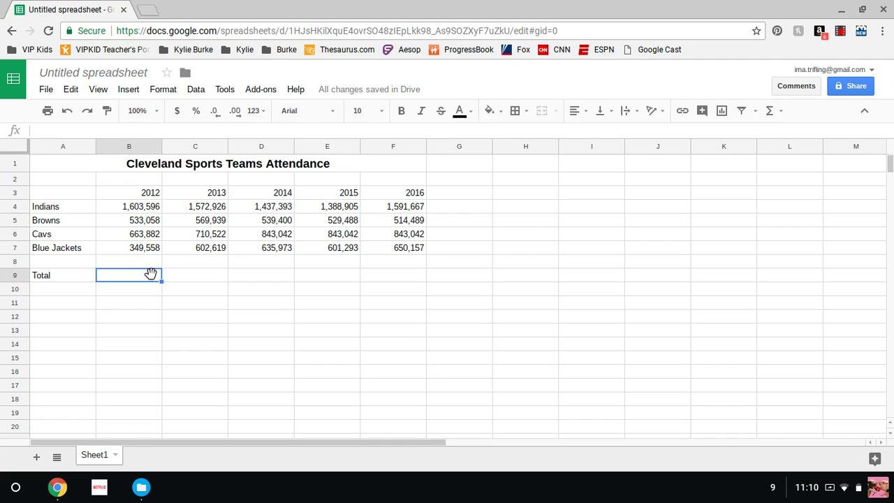
pyautogui.write('=')
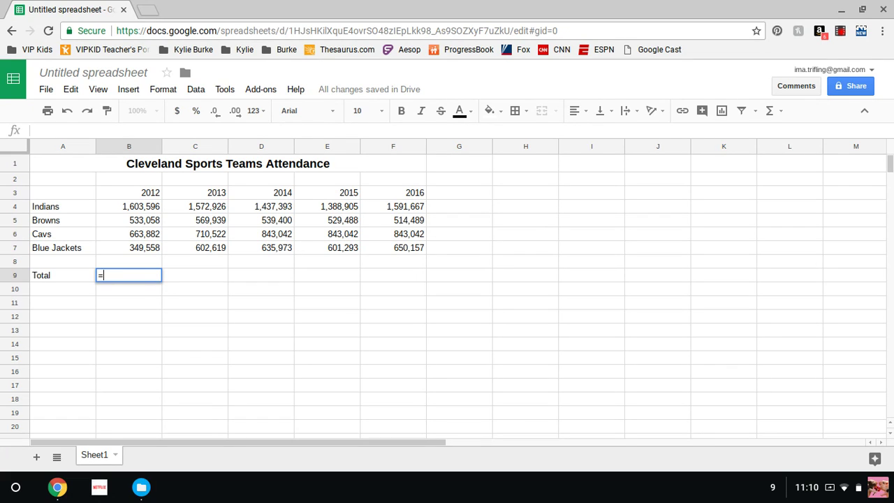
pyautogui.write('sum')
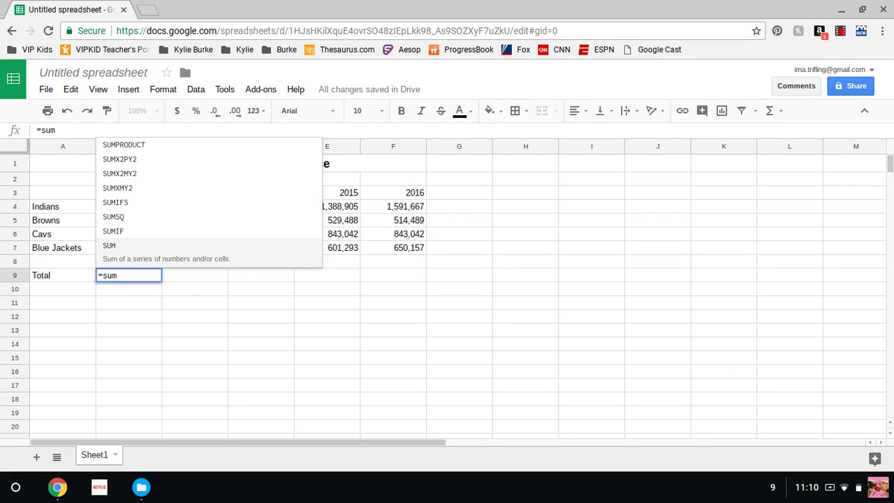
pyautogui.write('(')
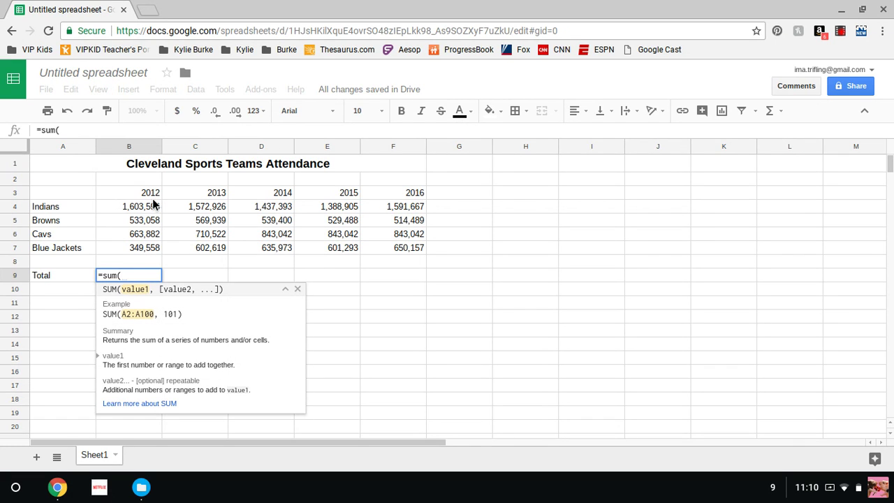
pyautogui.click(152, 198)
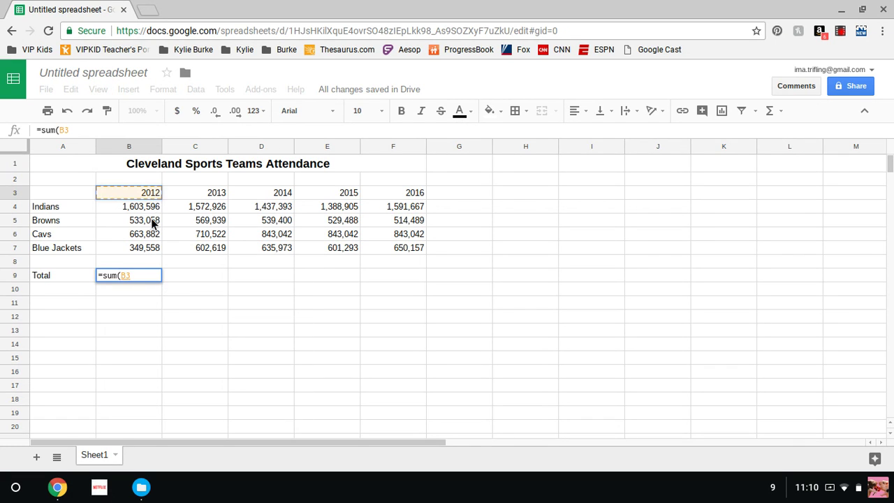
pyautogui.moveTo(143, 245); pyautogui.dragTo(143, 245)
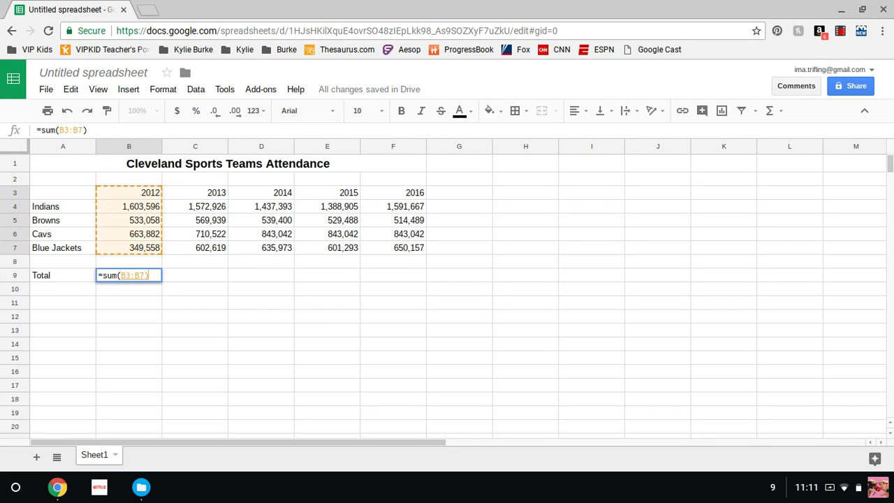
pyautogui.write(')')
pyautogui.press('Return')
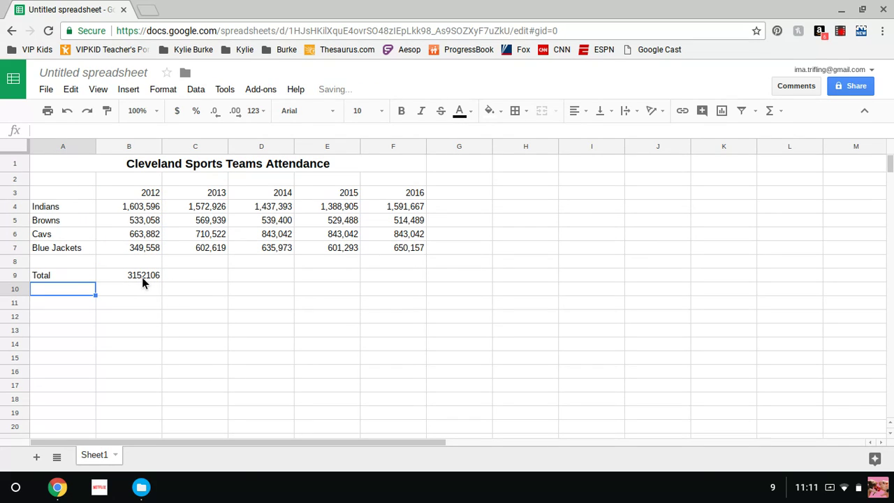
pyautogui.click(144, 273)
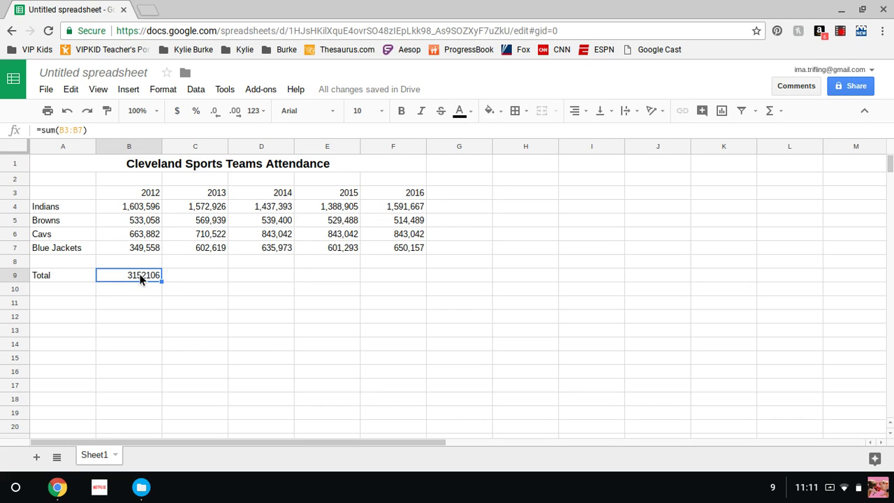
# Copy the B9 sum formula into C9:F9, giving totals 3458019, 3457822, 3364743 and 3601371
pyautogui.click(71, 90)
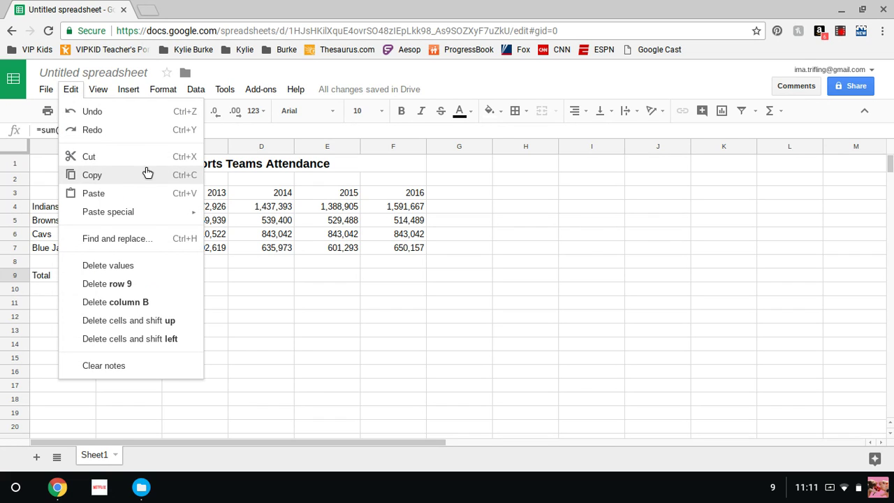
pyautogui.click(227, 291)
pyautogui.click(146, 267)
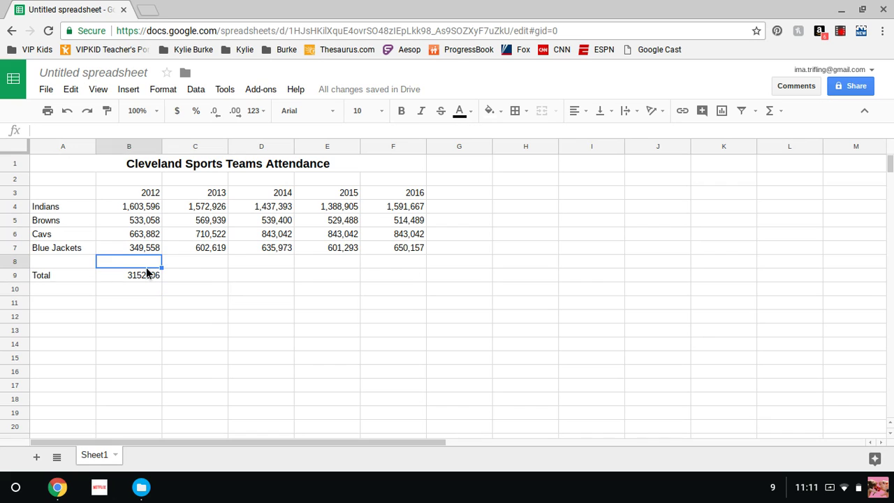
pyautogui.click(146, 274)
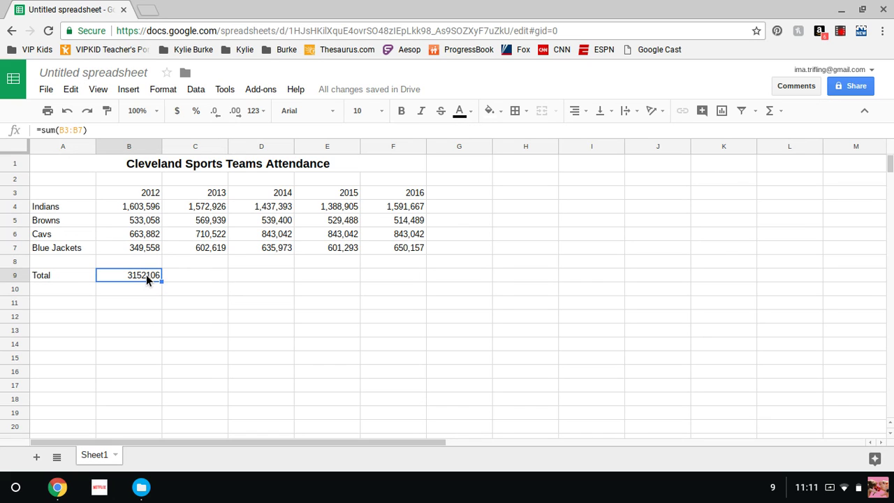
pyautogui.hotkey('ctrl', 'c')
pyautogui.click(184, 275)
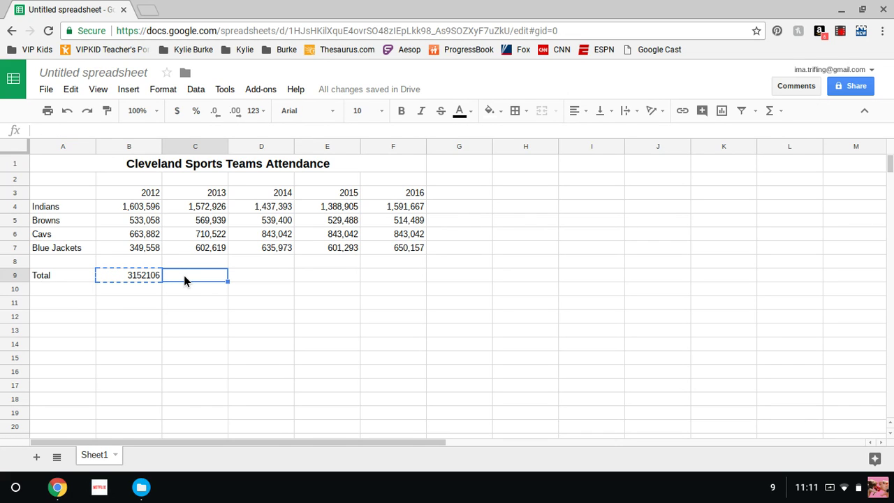
pyautogui.keyDown('shift'); pyautogui.click(395, 274); pyautogui.keyUp('shift')
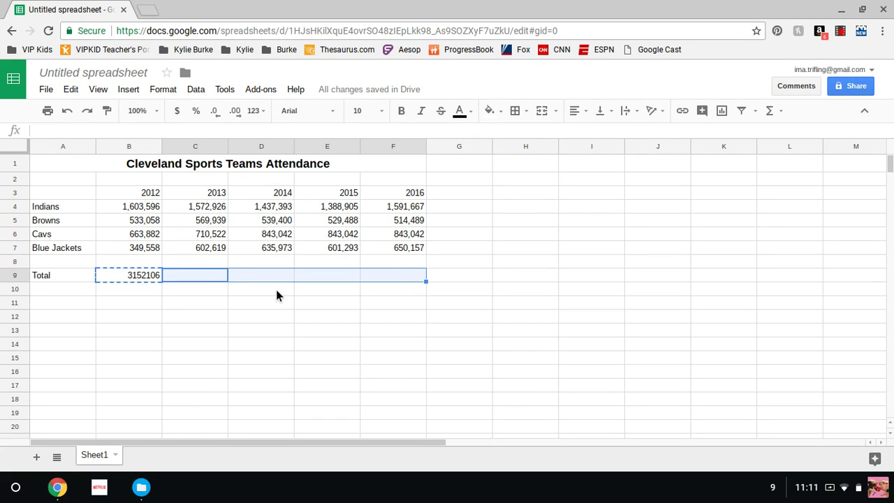
pyautogui.hotkey('ctrl', 'v')
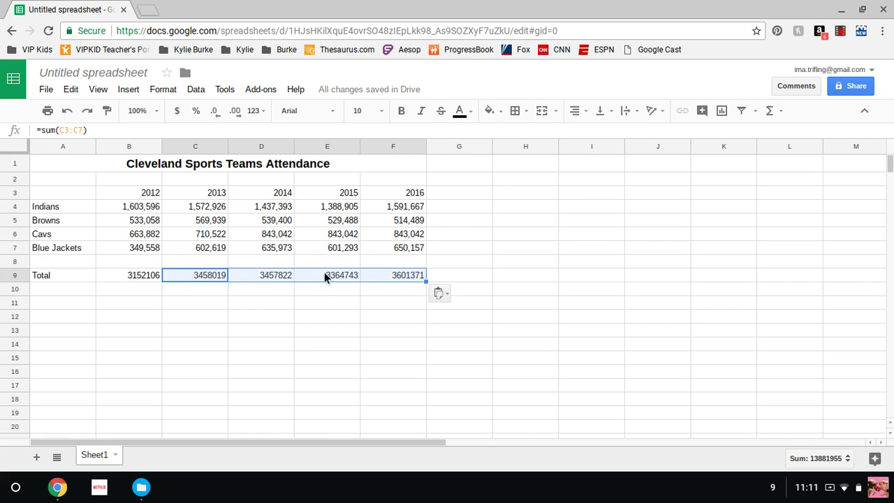
pyautogui.click(134, 273)
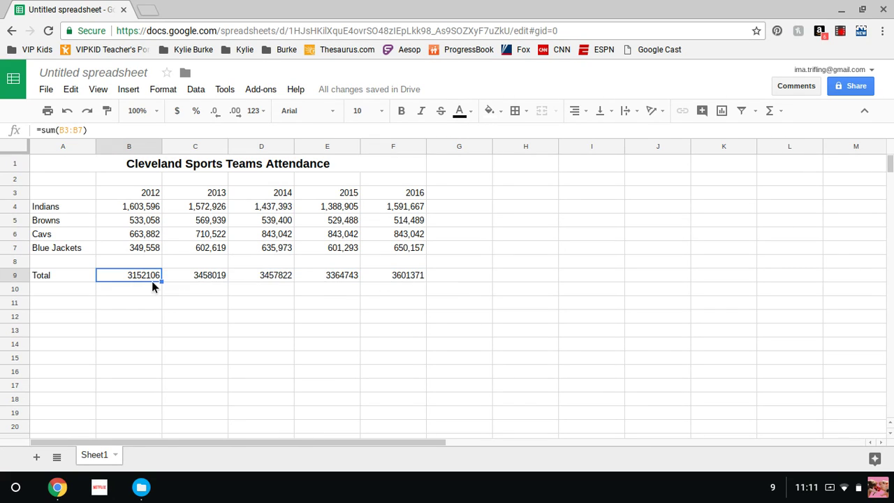
# Format the totals B9:F9 as Number with no decimals, e.g. 3,152,106
pyautogui.keyDown('shift'); pyautogui.click(404, 274); pyautogui.keyUp('shift')
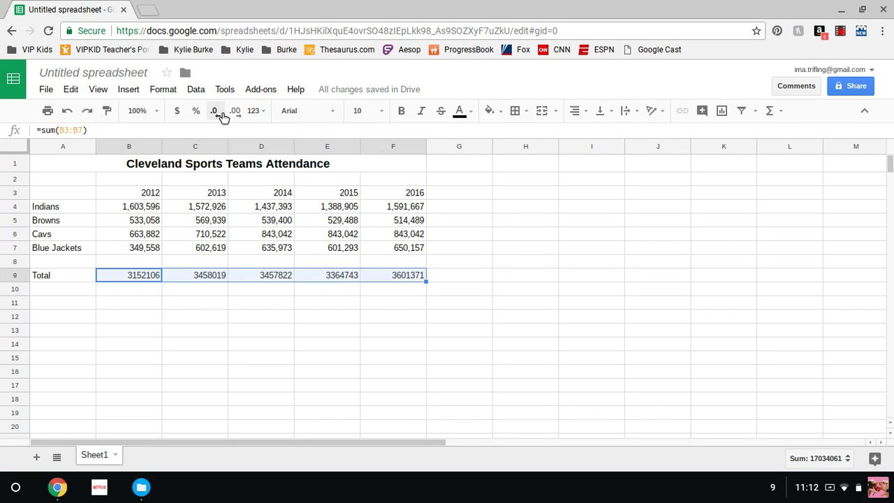
pyautogui.click(255, 115)
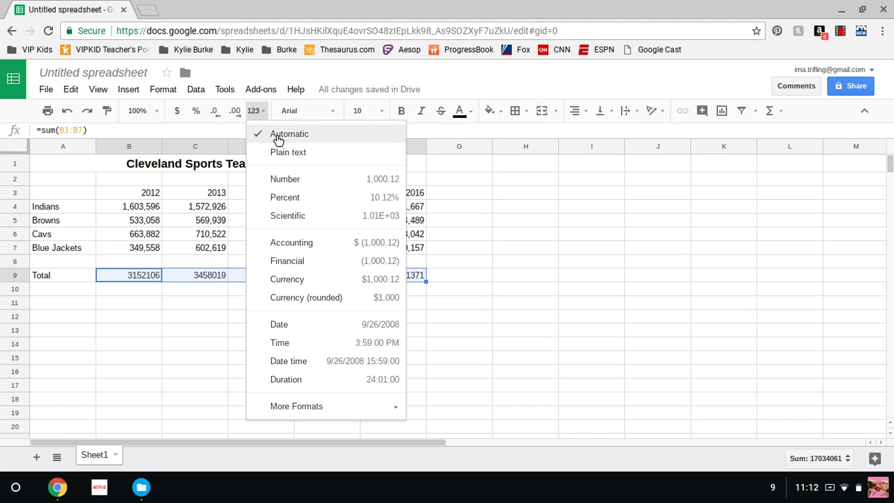
pyautogui.click(294, 180)
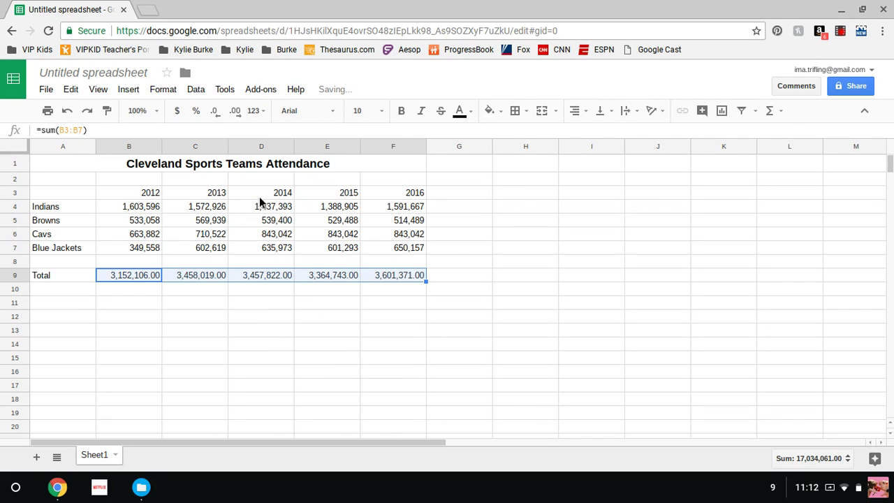
pyautogui.click(217, 111)
pyautogui.click(217, 112)
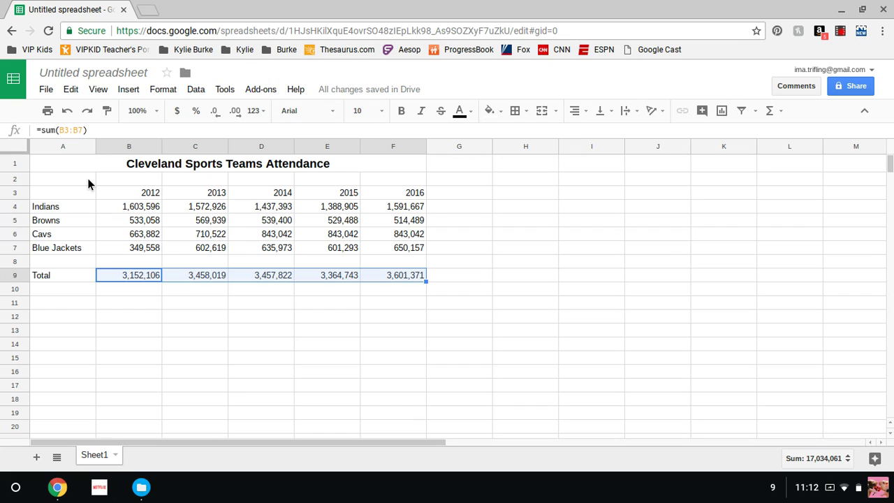
pyautogui.click(846, 32)
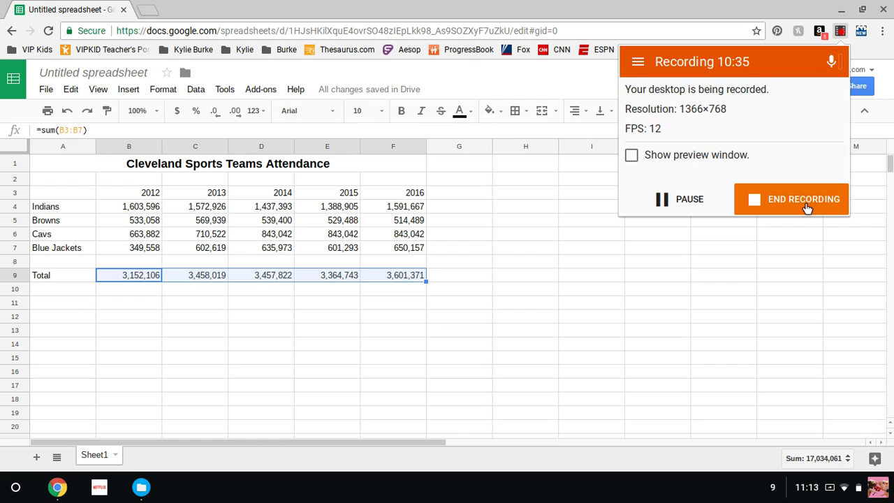
pyautogui.click(132, 93)
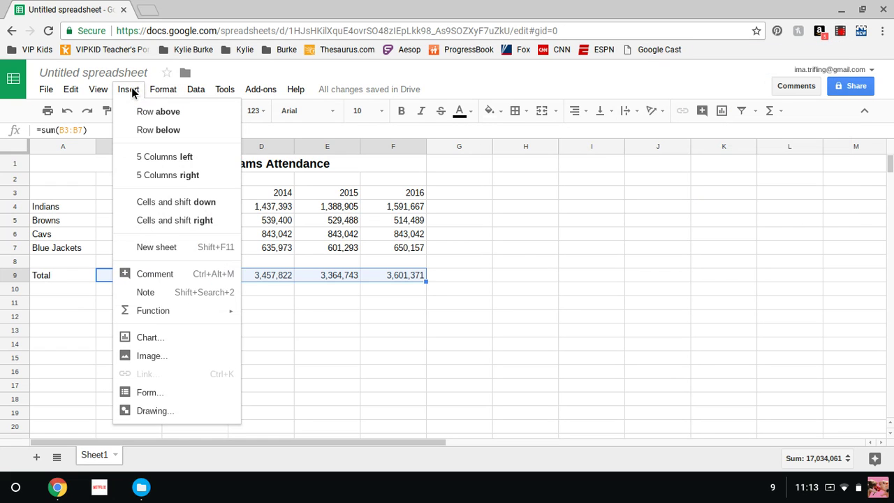
pyautogui.click(147, 339)
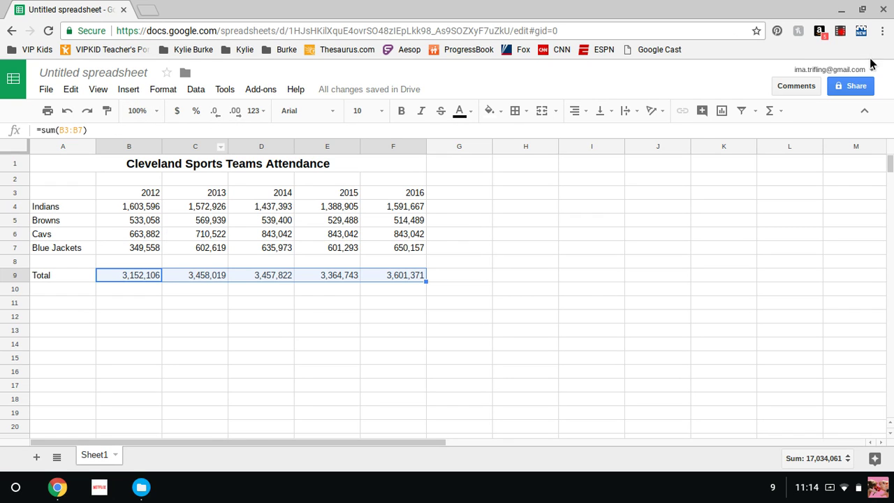
pyautogui.click(722, 110)
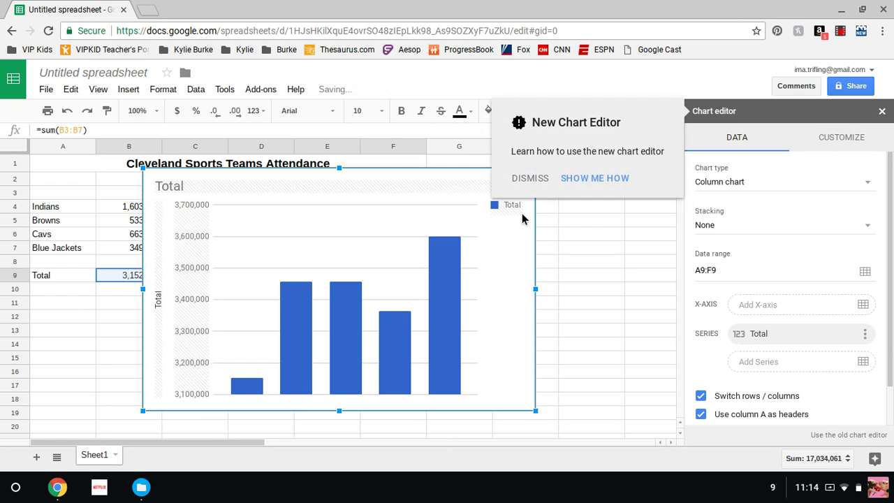
pyautogui.click(882, 112)
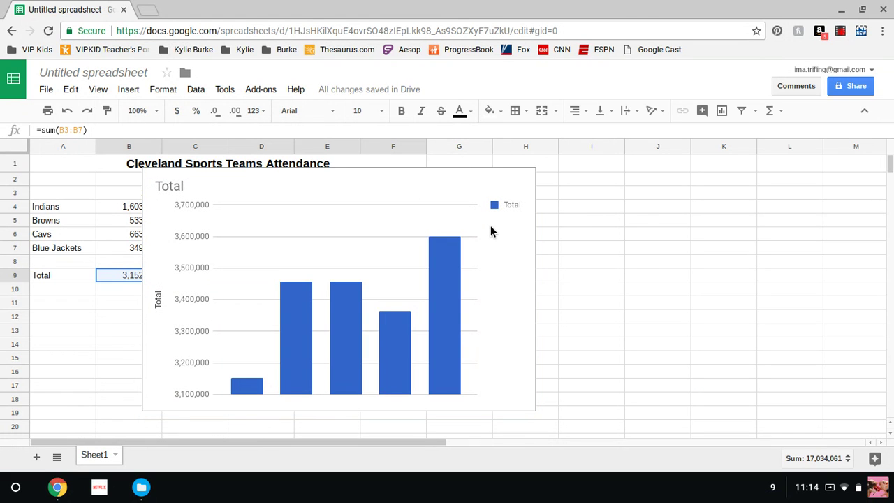
pyautogui.press('Delete')
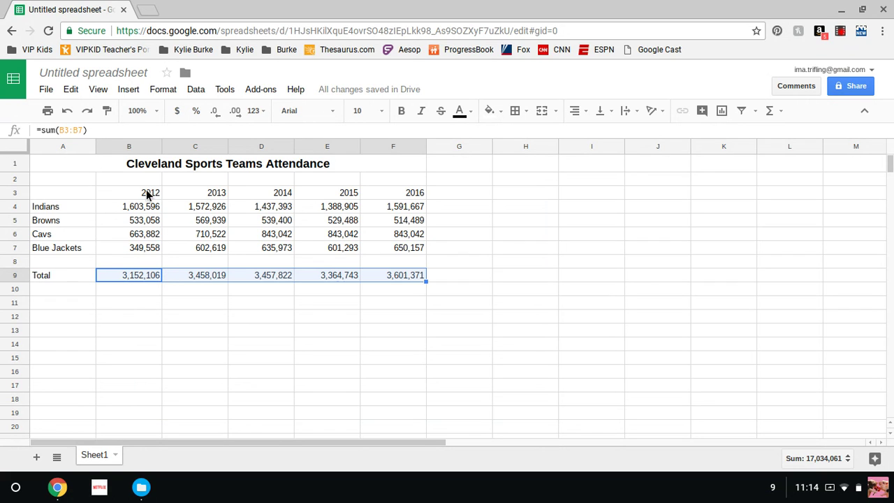
# Insert a chart from the A3:F7 attendance data and make it a line chart
pyautogui.click(59, 197)
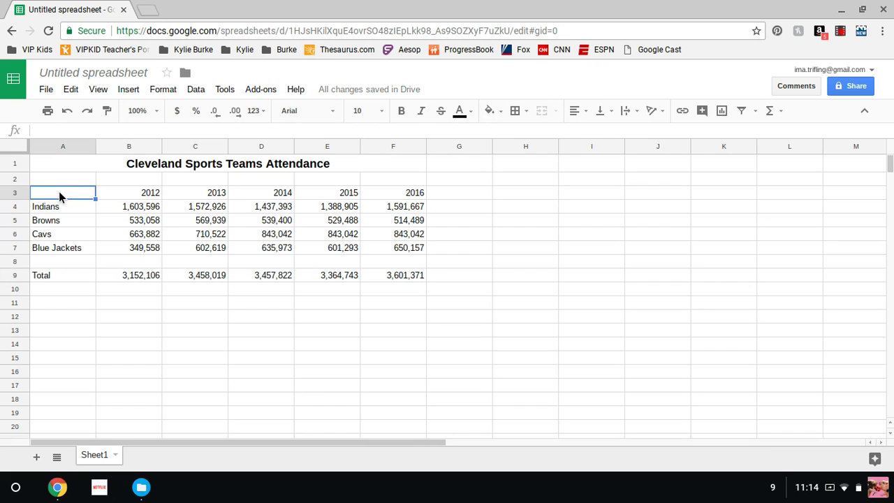
pyautogui.keyDown('shift'); pyautogui.click(412, 250); pyautogui.keyUp('shift')
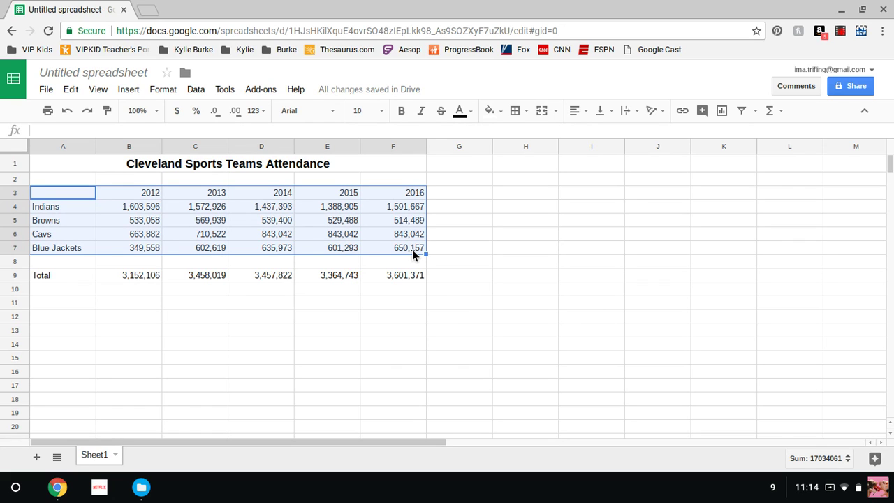
pyautogui.click(128, 89)
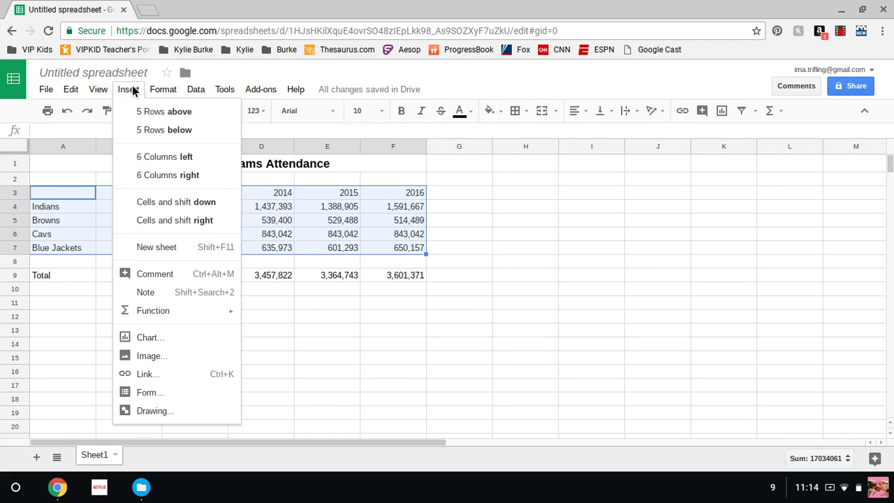
pyautogui.click(149, 338)
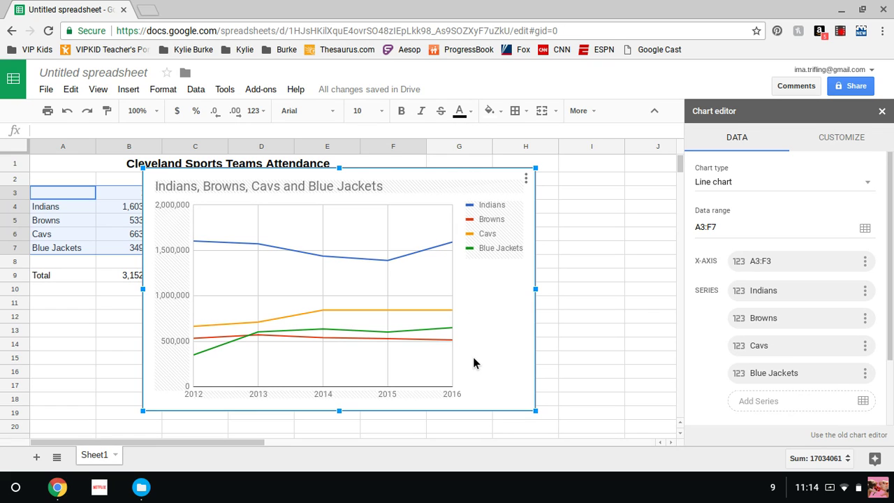
pyautogui.click(730, 189)
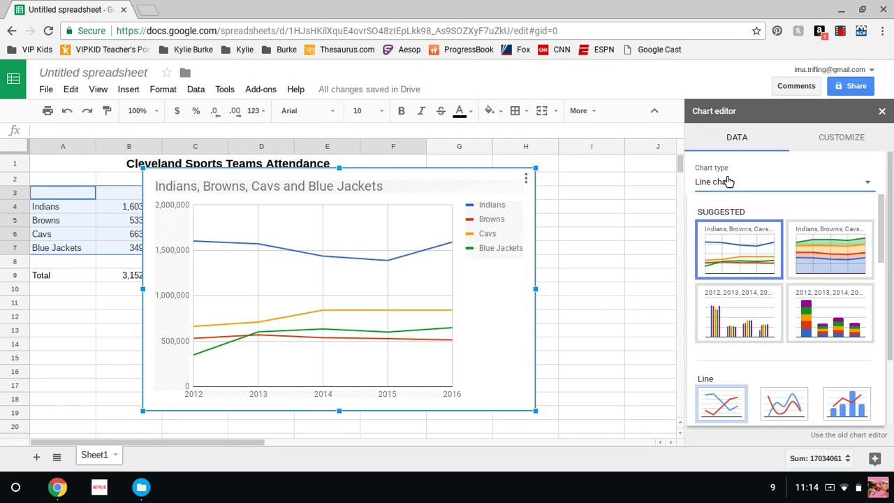
pyautogui.click(721, 407)
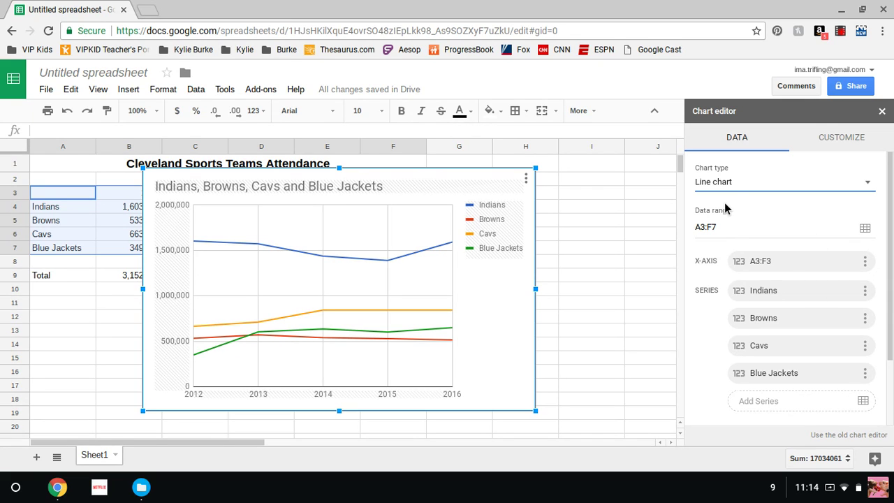
# Replace the chart title text with 'Cleeland SPorts Teams Attendance' in the Customize settings
pyautogui.click(847, 145)
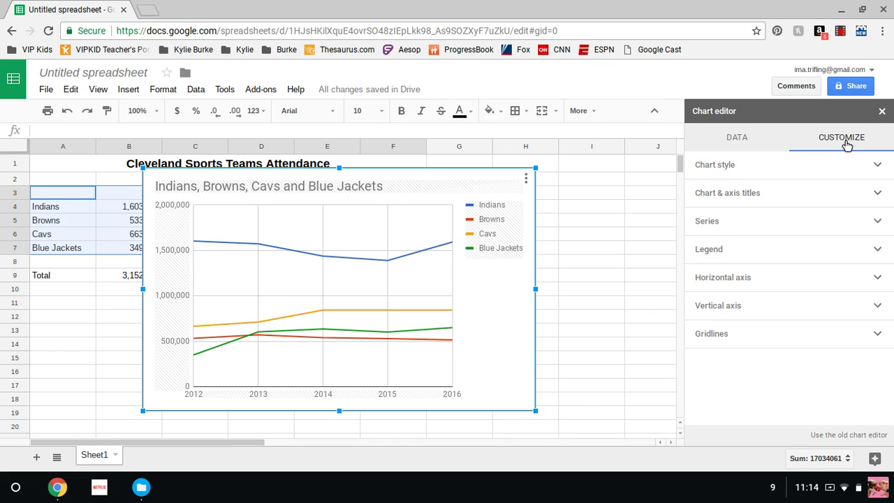
pyautogui.click(777, 199)
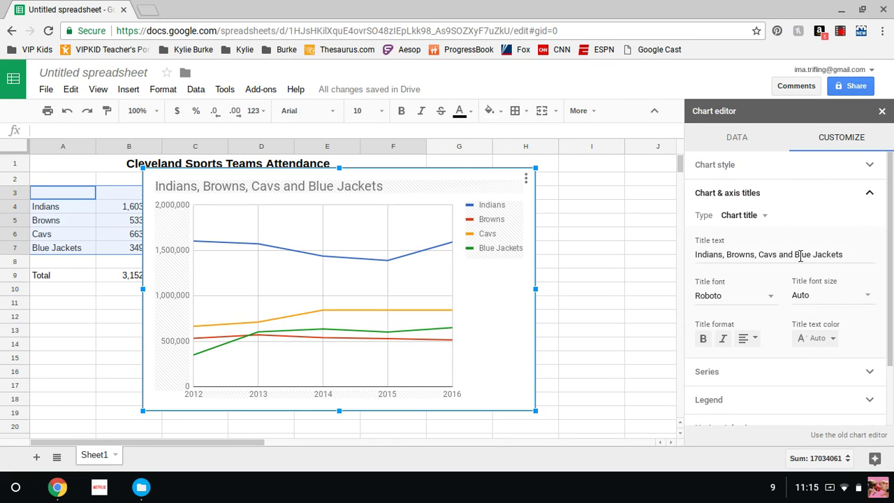
pyautogui.scroll(-2, 800, 280)
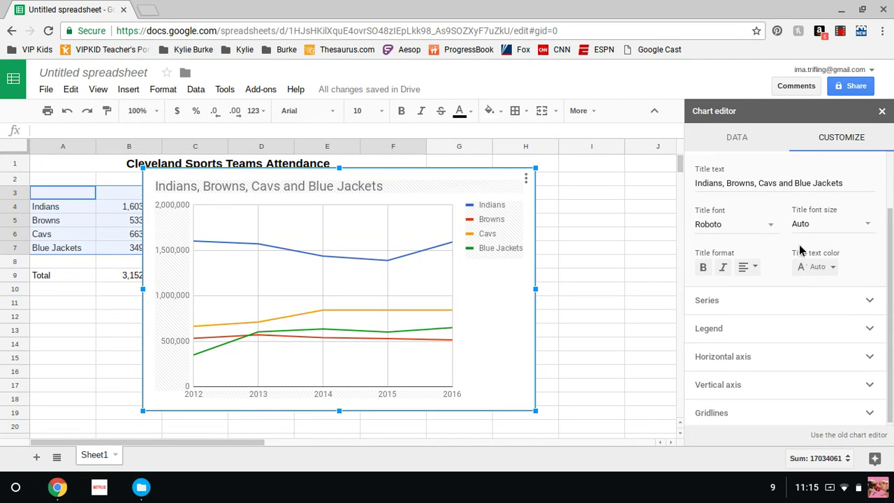
pyautogui.scroll(2, 801, 237)
pyautogui.click(842, 238)
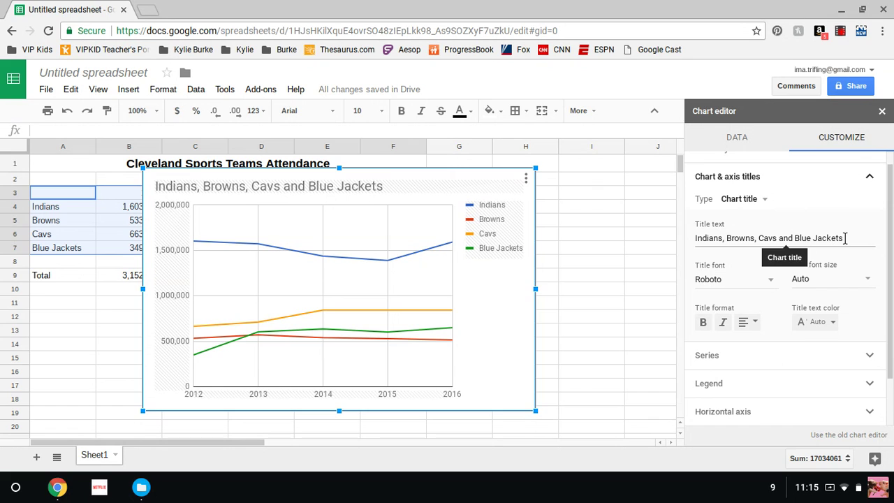
pyautogui.moveTo(842, 238); pyautogui.dragTo(671, 239)
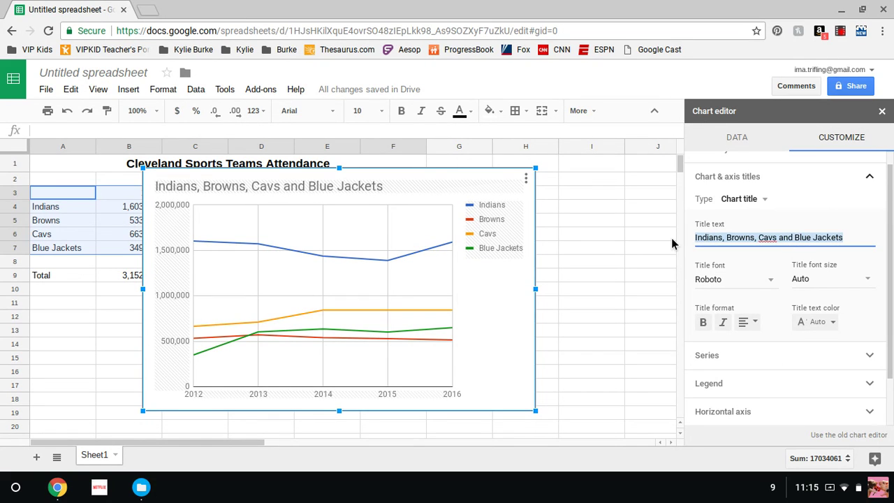
pyautogui.write('Cl')
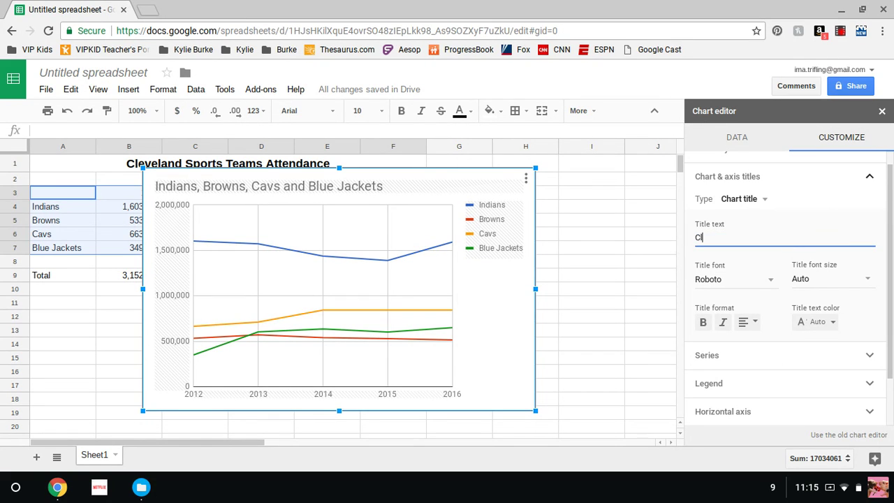
pyautogui.write('eeland ')
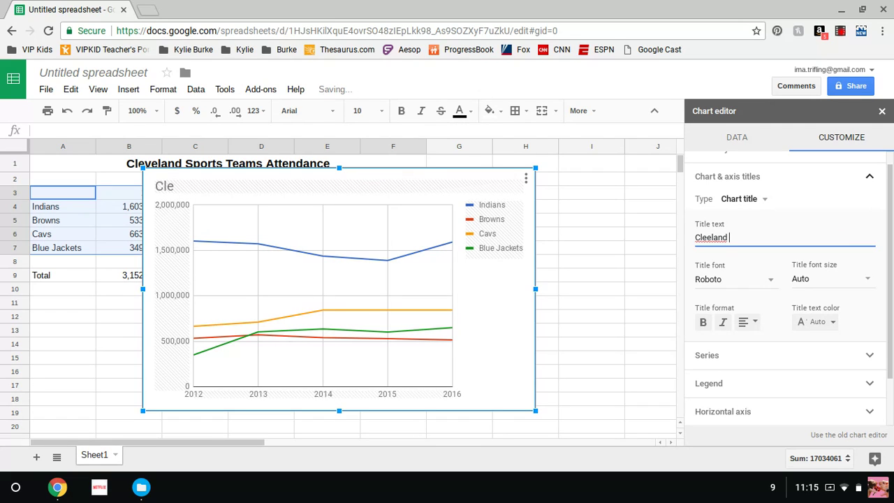
pyautogui.write('SPorts Teams')
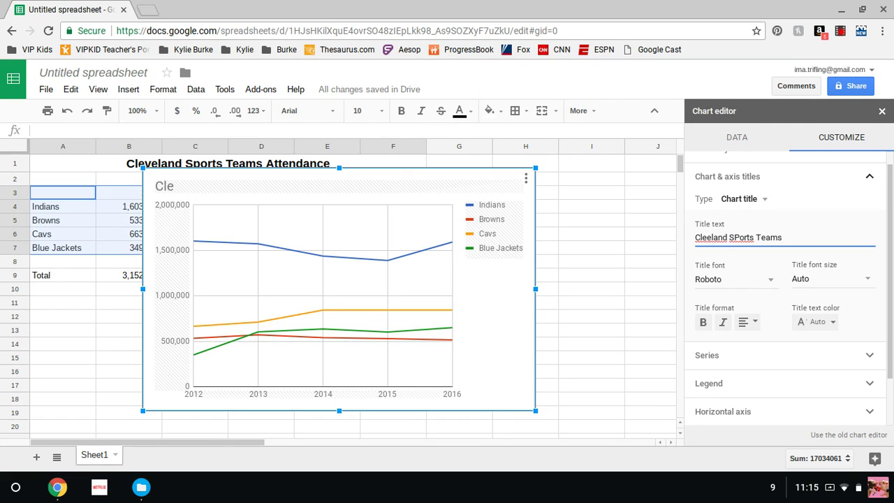
pyautogui.write(' Atten')
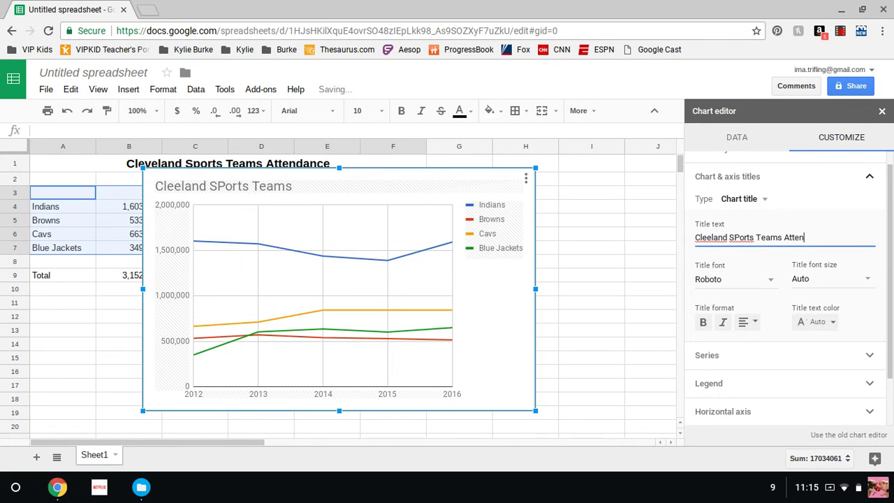
pyautogui.write('dance')
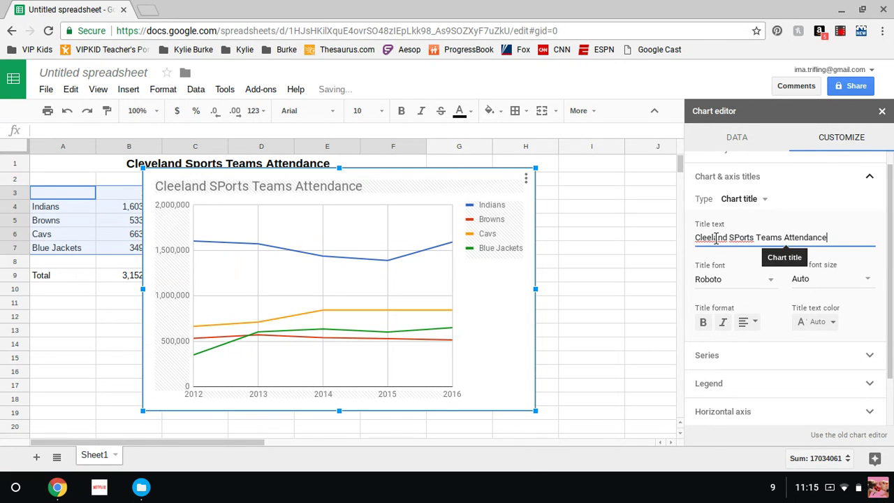
# Fix the title's misspellings, correcting 'Cleeland' to 'Cleveland' and 'SPorts' to 'Sports'
pyautogui.rightClick(715, 237)
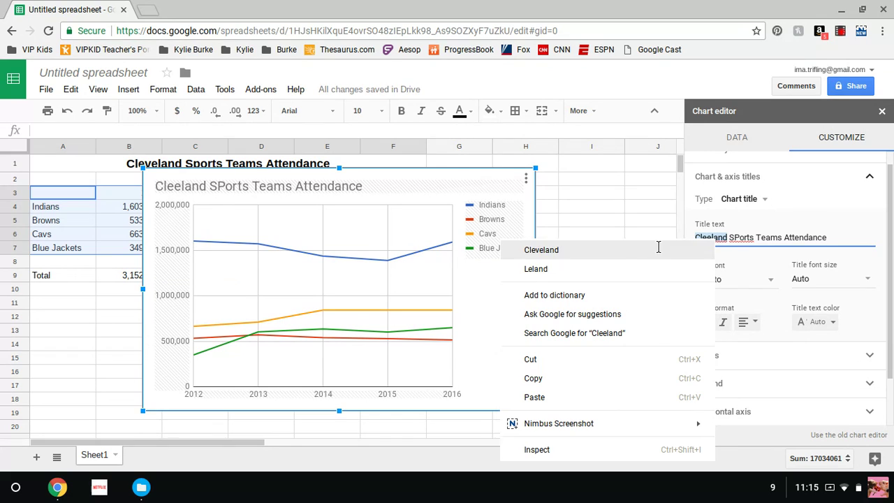
pyautogui.click(658, 250)
pyautogui.rightClick(744, 239)
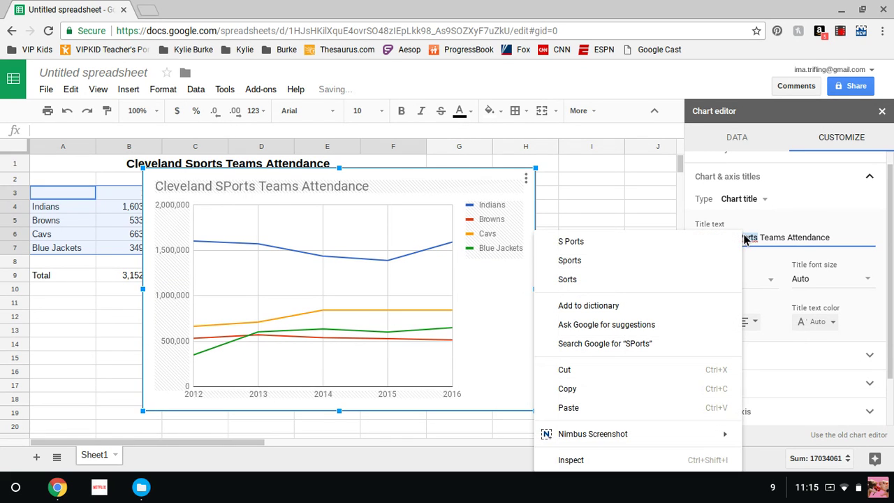
pyautogui.click(618, 270)
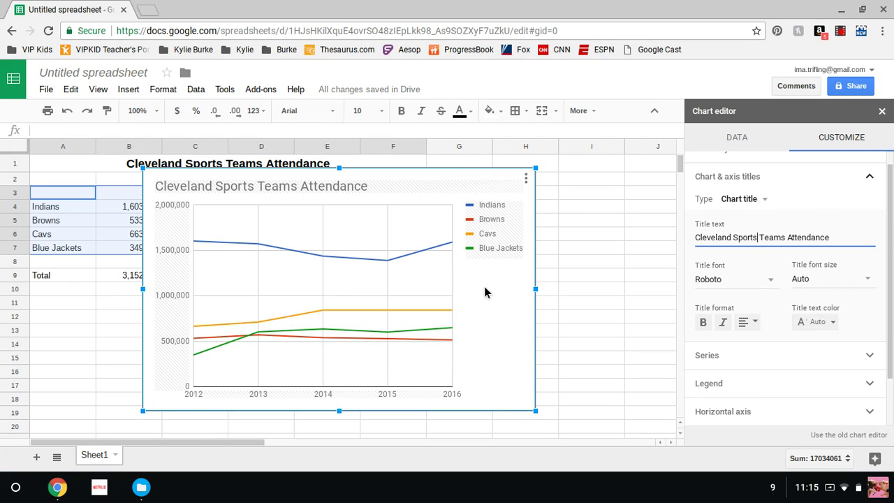
pyautogui.click(829, 141)
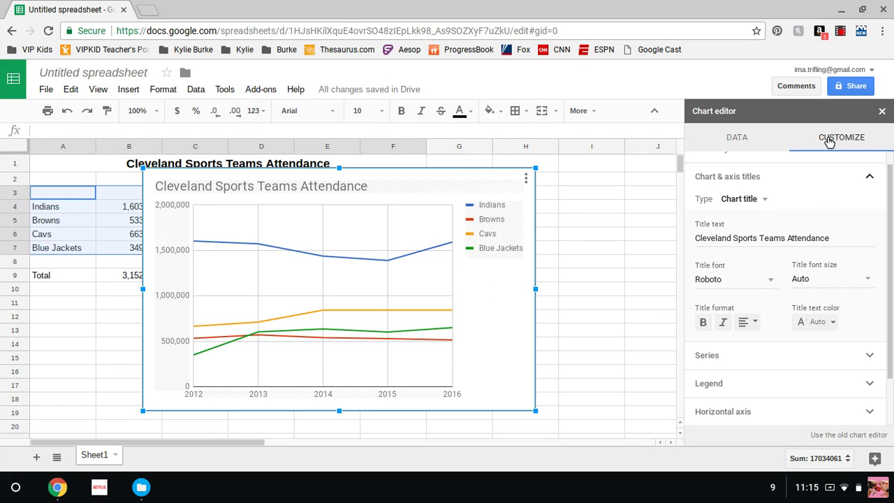
pyautogui.click(871, 179)
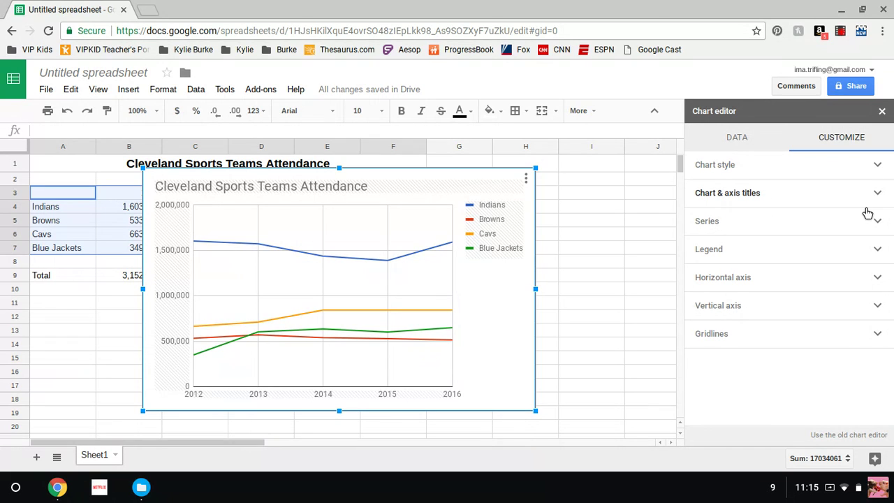
# Set the vertical axis title to 'Number of Attendees', then close the chart editor
pyautogui.click(847, 198)
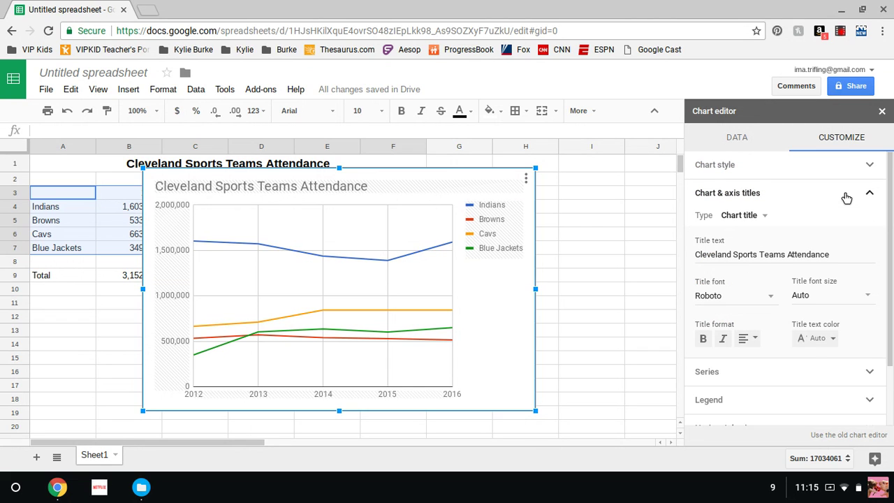
pyautogui.scroll(-1, 843, 278)
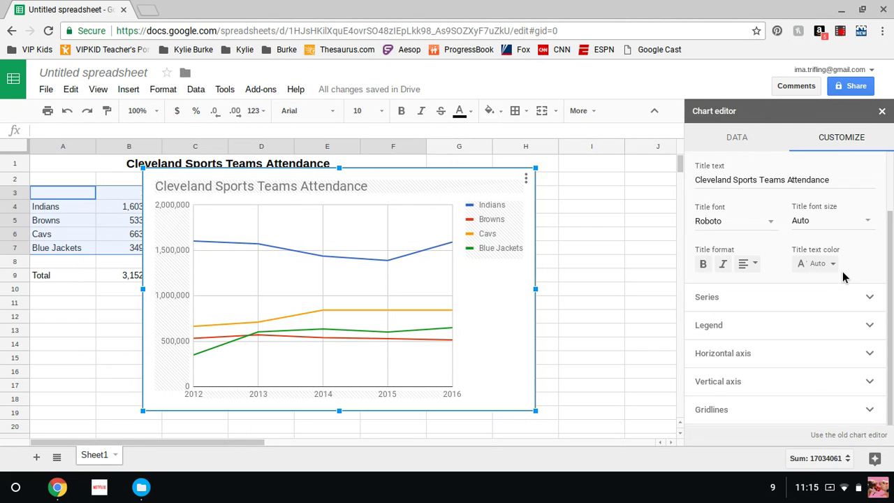
pyautogui.scroll(1, 843, 277)
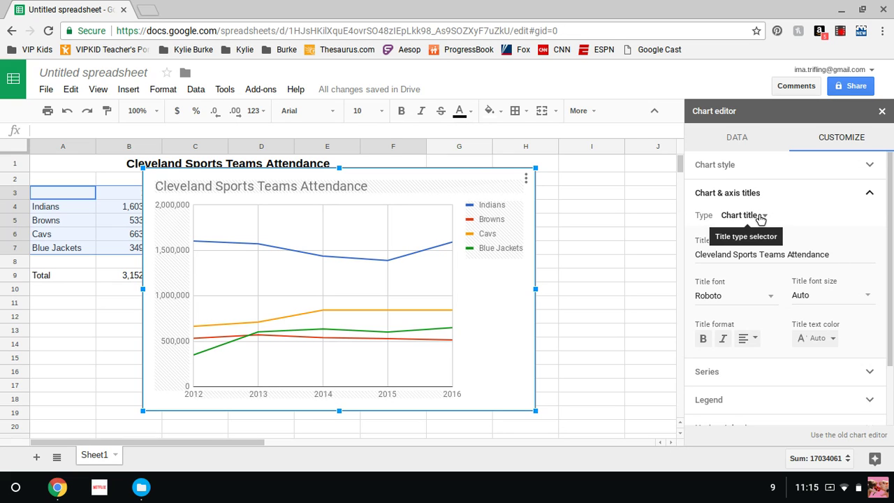
pyautogui.click(760, 217)
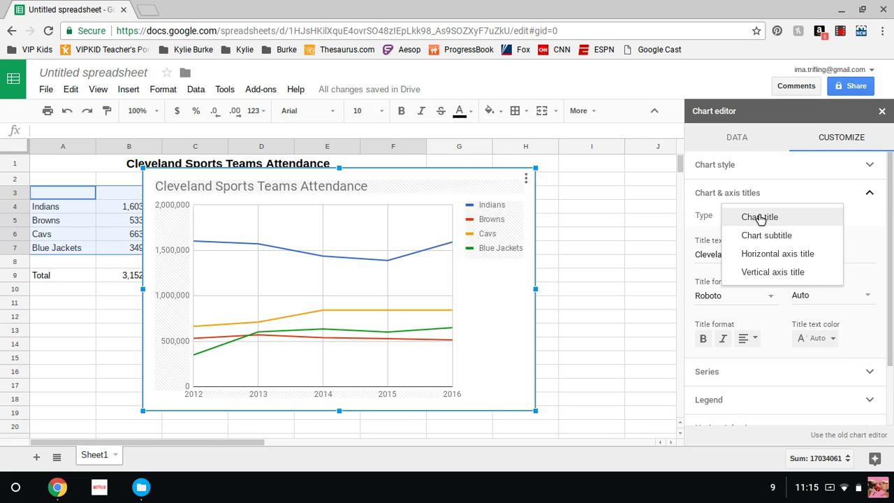
pyautogui.click(764, 273)
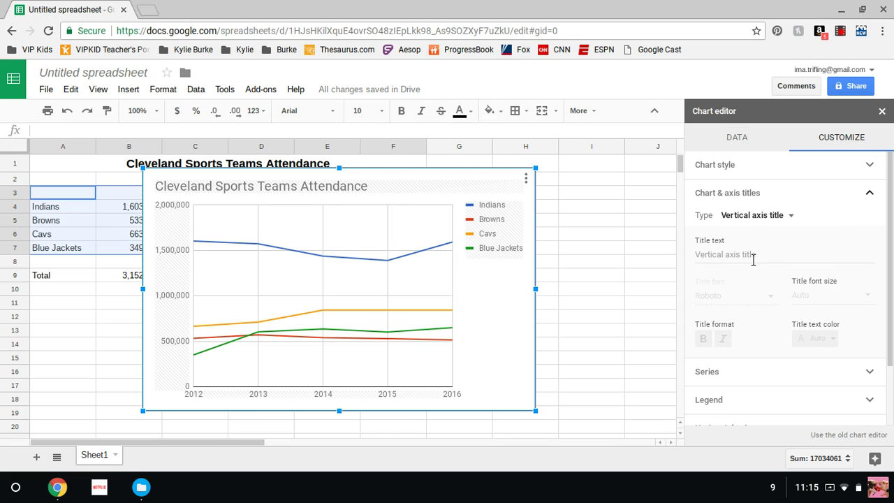
pyautogui.click(753, 253)
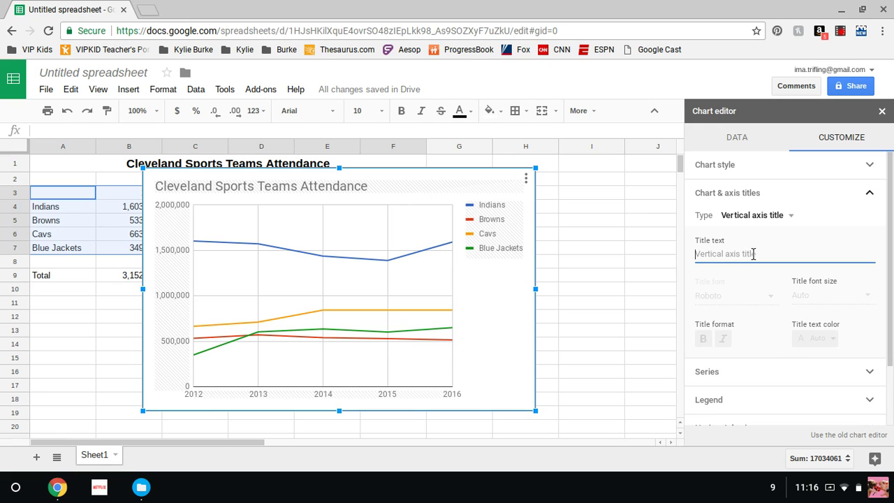
pyautogui.write('Number of')
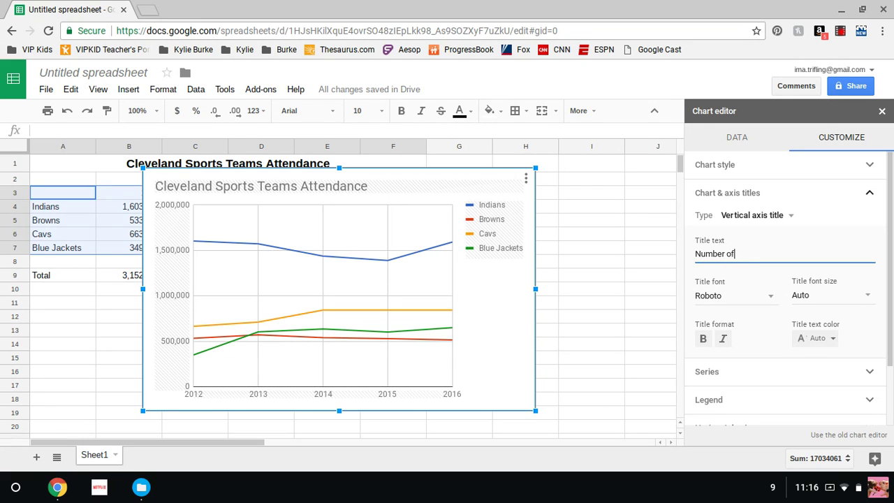
pyautogui.write(' Attend')
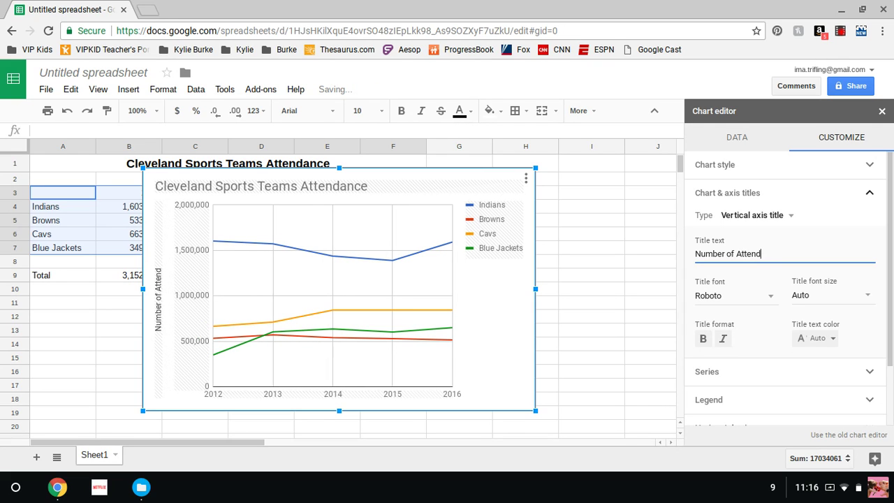
pyautogui.write('ees')
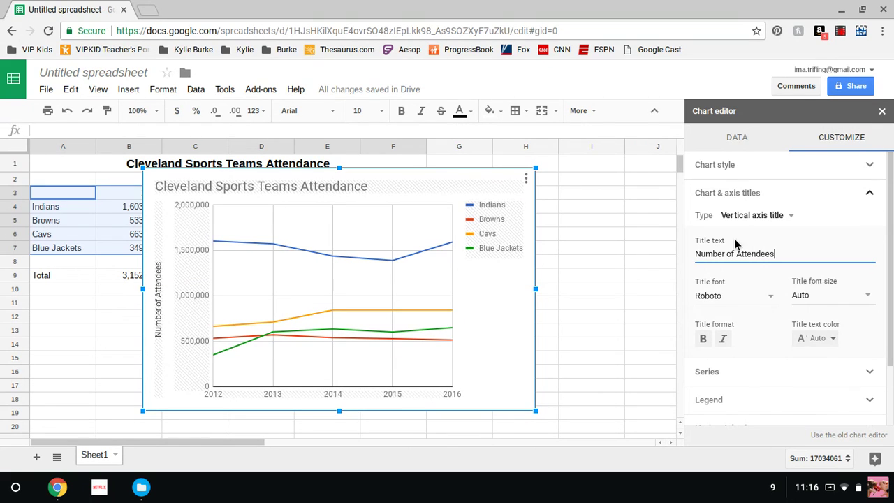
pyautogui.click(883, 112)
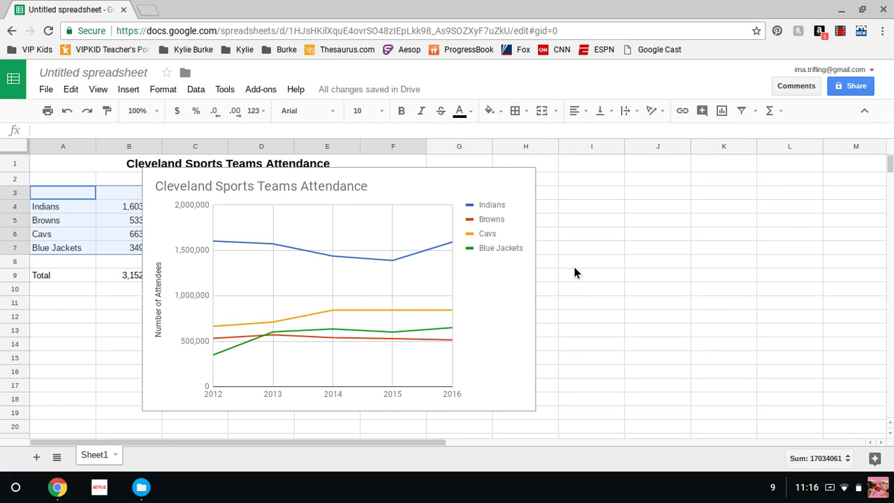
# Drag the chart down to start around row 10, leaving the table and totals row visible
pyautogui.scroll(-2, 574, 272)
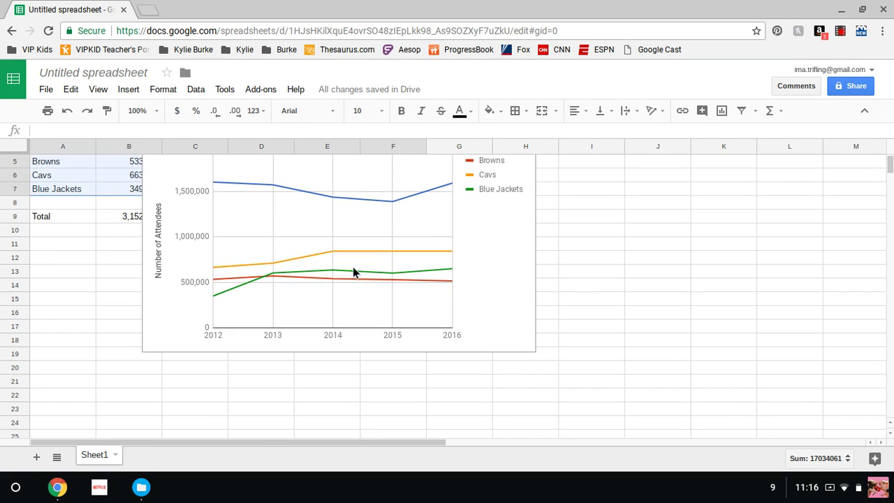
pyautogui.click(319, 290)
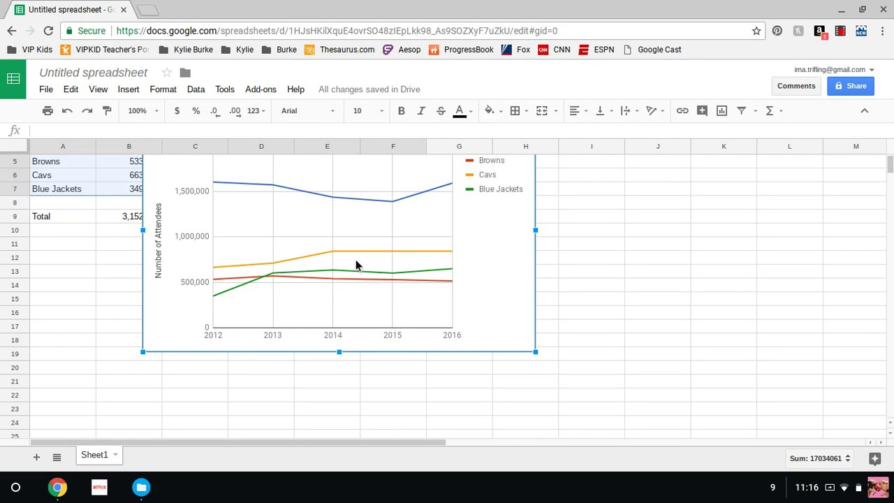
pyautogui.moveTo(355, 266); pyautogui.dragTo(242, 395)
pyautogui.scroll(2, 483, 347)
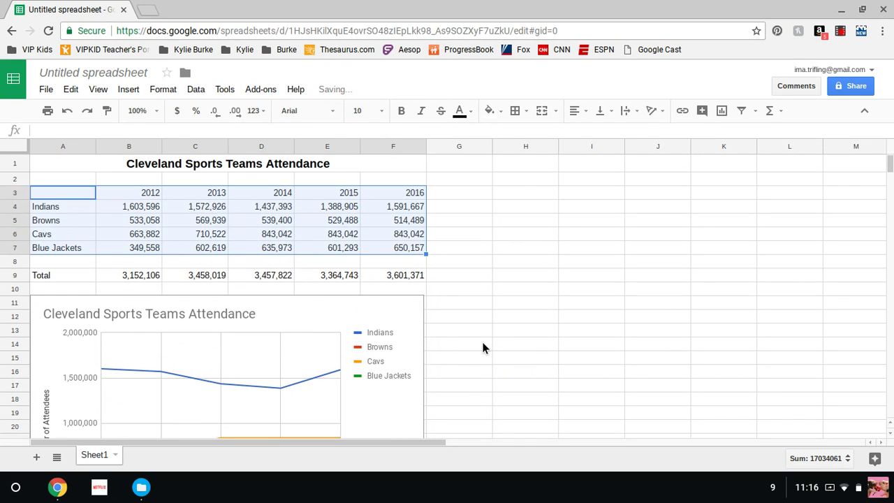
pyautogui.scroll(-1, 483, 347)
pyautogui.scroll(1, 482, 348)
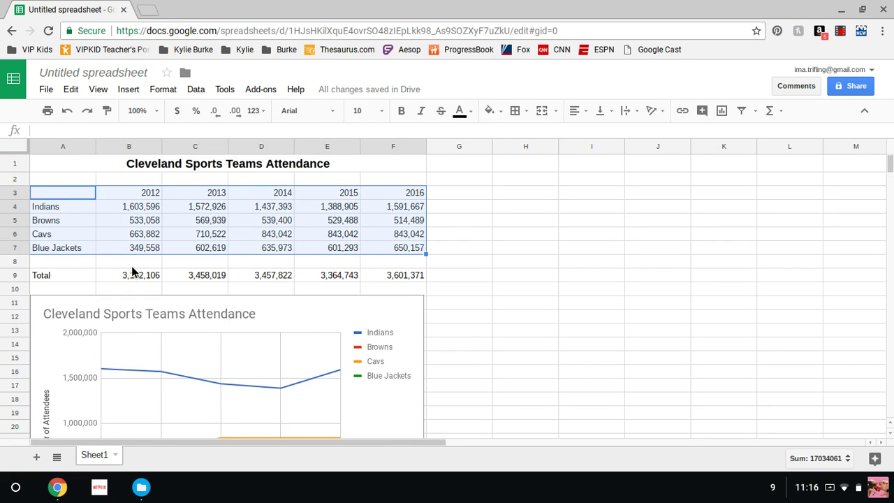
pyautogui.click(410, 240)
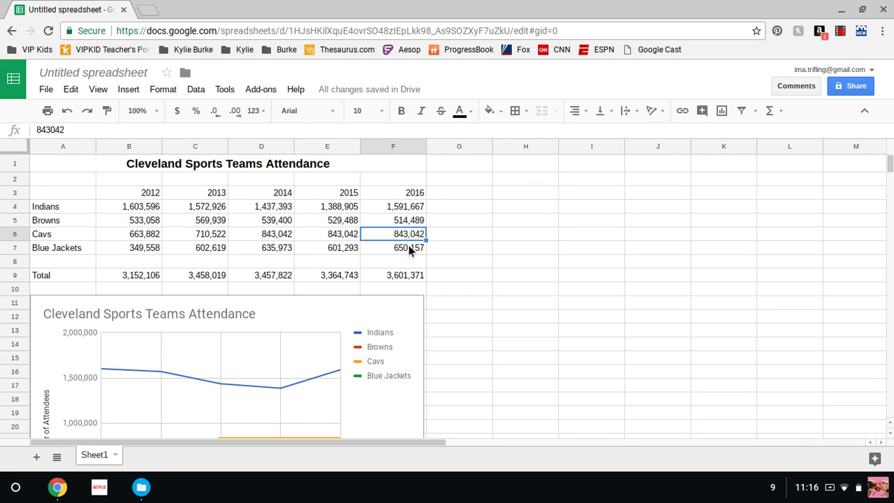
pyautogui.click(410, 248)
pyautogui.scroll(-1, 308, 371)
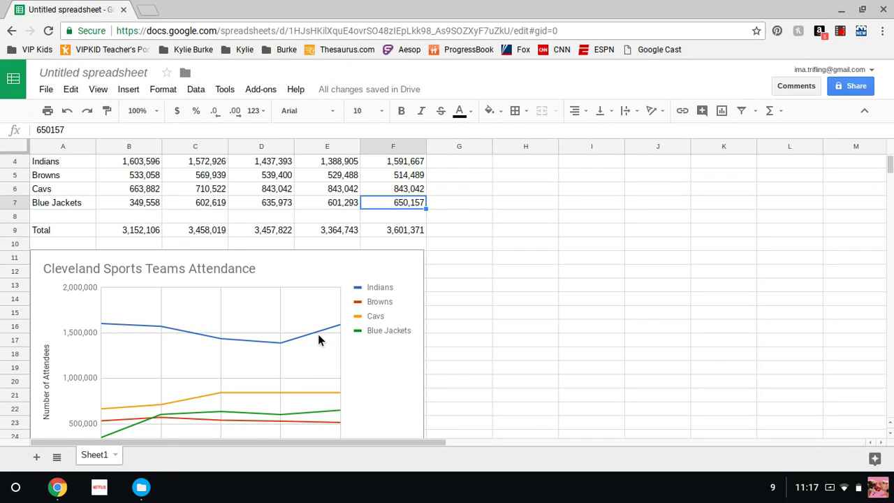
pyautogui.scroll(1, 317, 340)
pyautogui.click(393, 188)
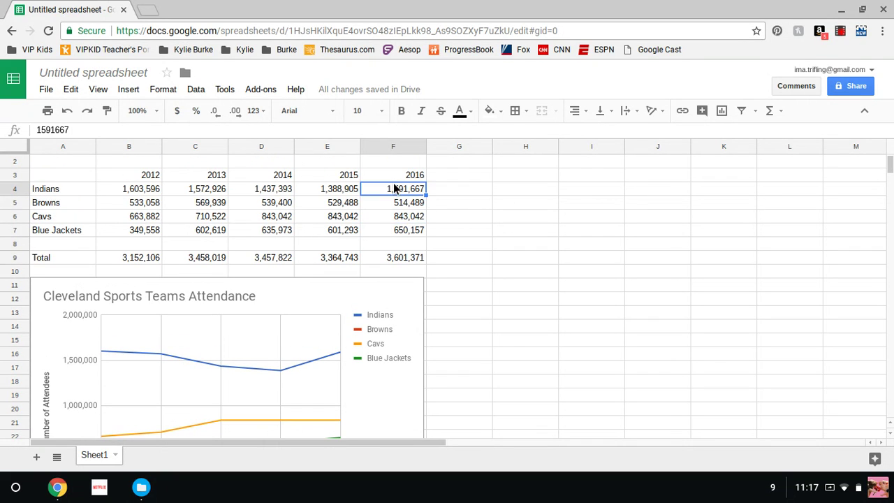
pyautogui.write('50')
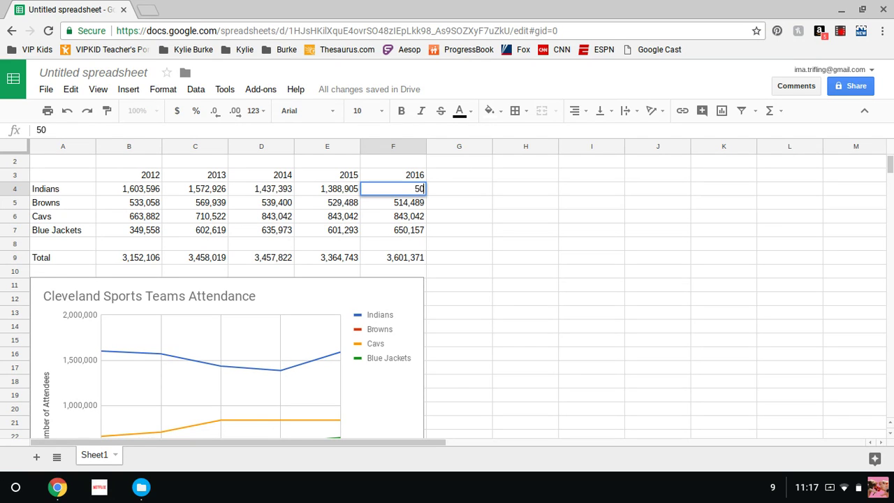
pyautogui.write('00000')
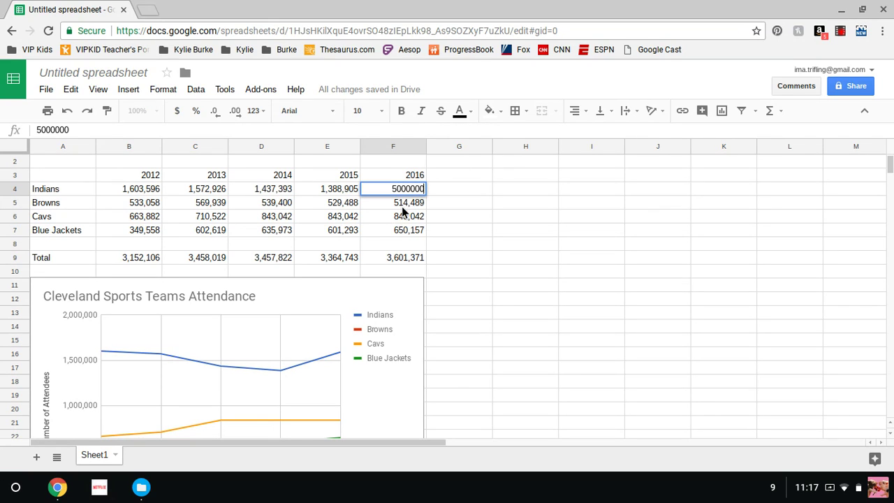
pyautogui.press('Return')
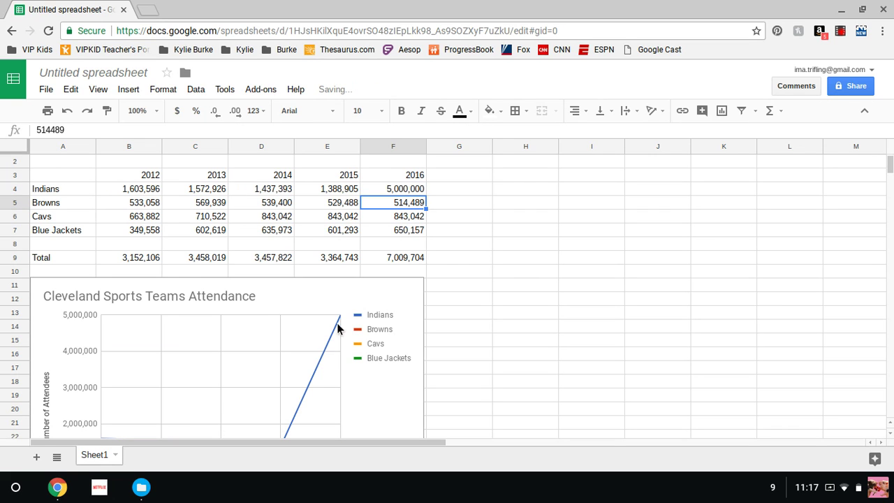
pyautogui.scroll(-1, 330, 344)
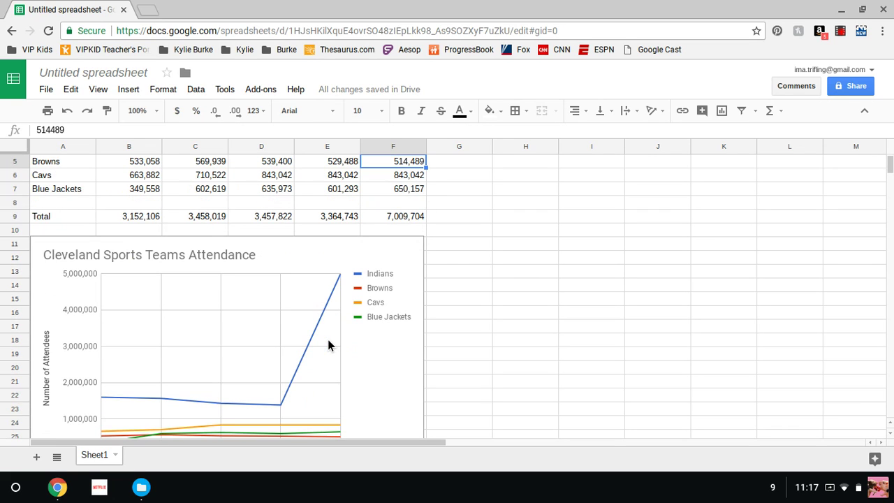
pyautogui.scroll(-1, 329, 345)
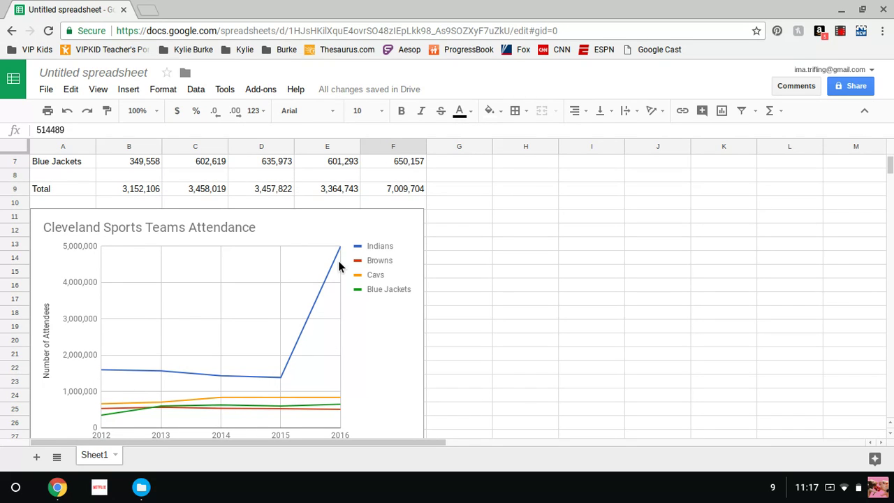
pyautogui.scroll(2, 338, 266)
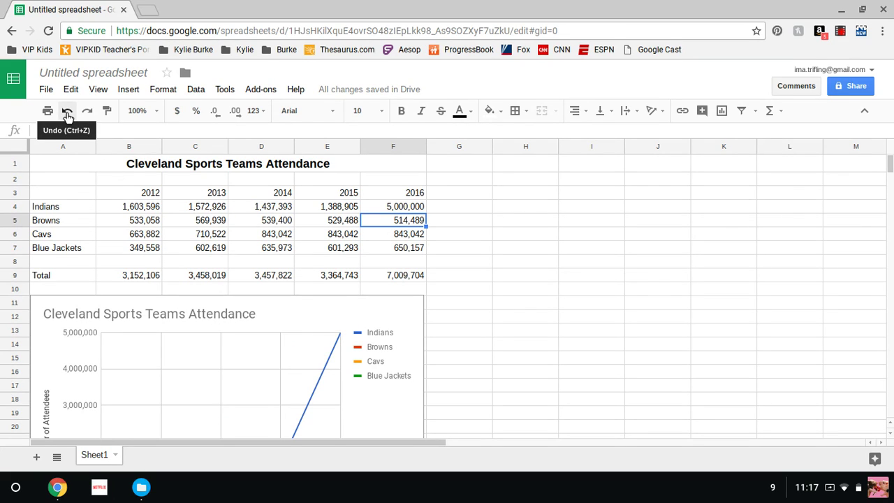
pyautogui.click(67, 112)
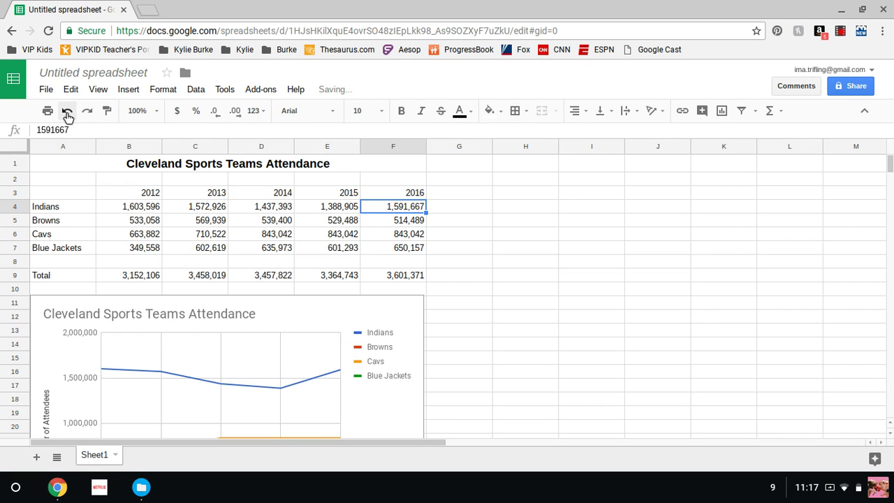
pyautogui.scroll(-4, 433, 370)
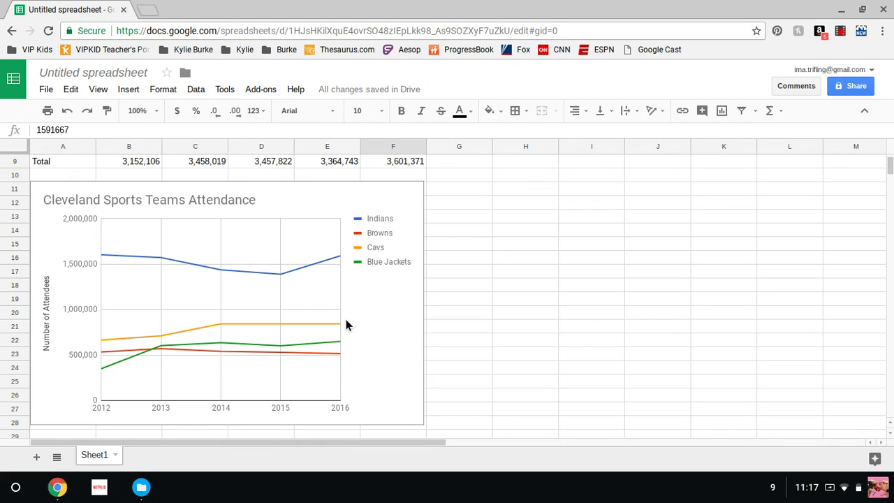
pyautogui.click(243, 288)
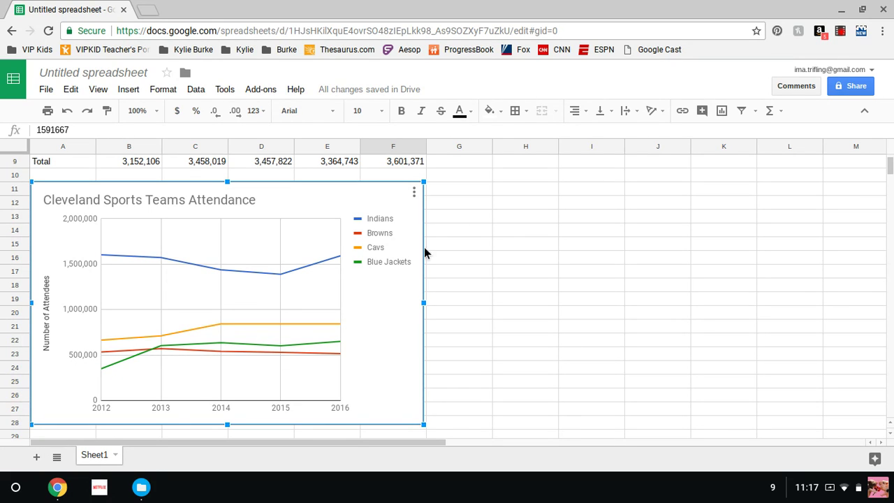
# Rename the file from 'Untitled spreadsheet' to 'Cleveland SPorts Teams Attendance'
pyautogui.click(470, 278)
pyautogui.scroll(3, 470, 278)
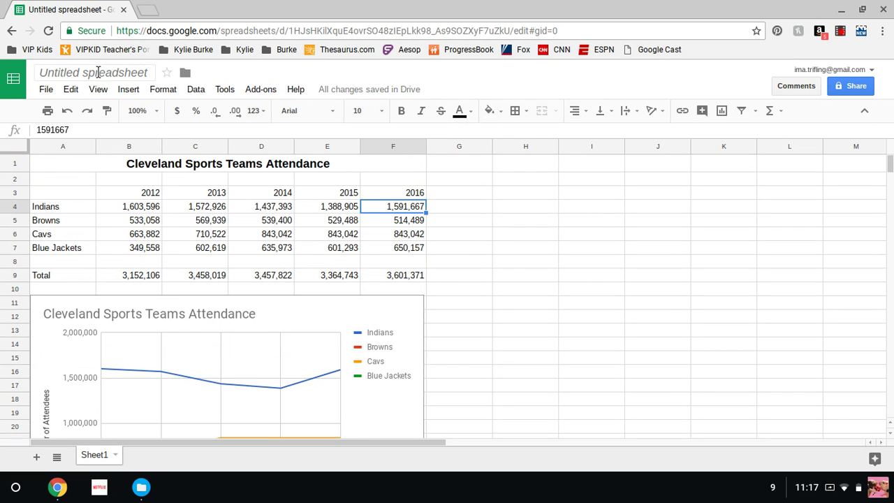
pyautogui.click(98, 73)
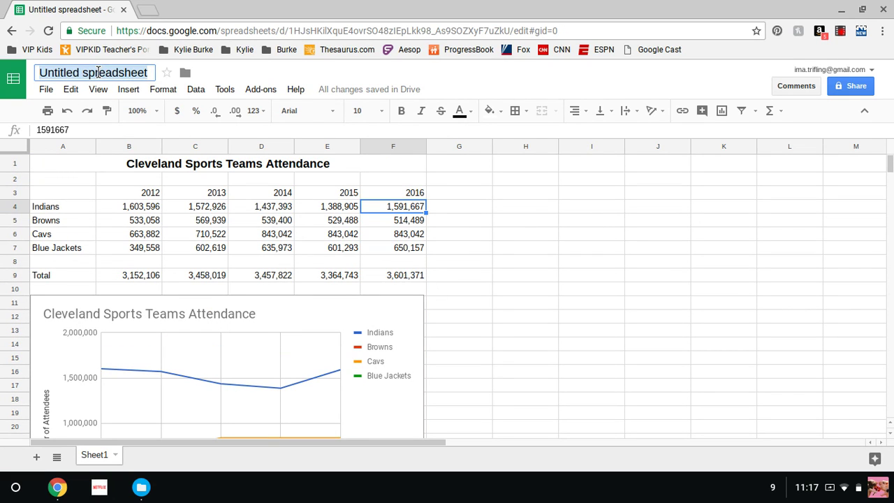
pyautogui.write('Clevl')
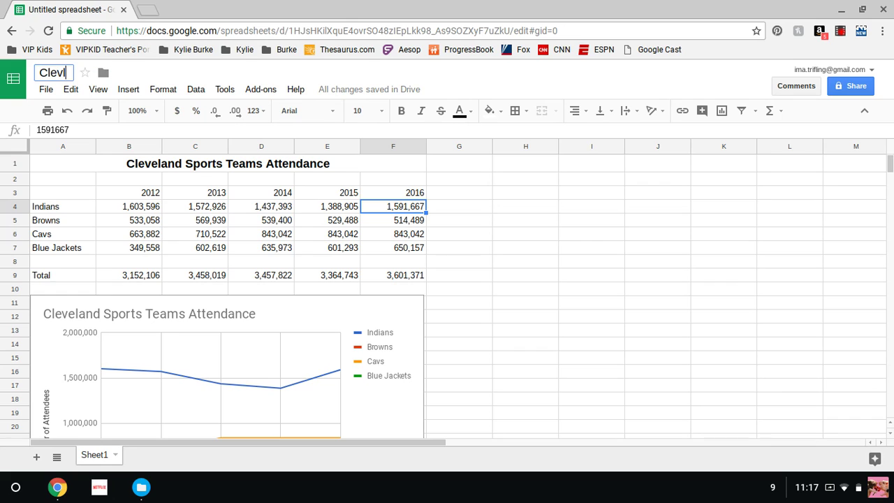
pyautogui.press('BackSpace')
pyautogui.write('eland SPorts ')
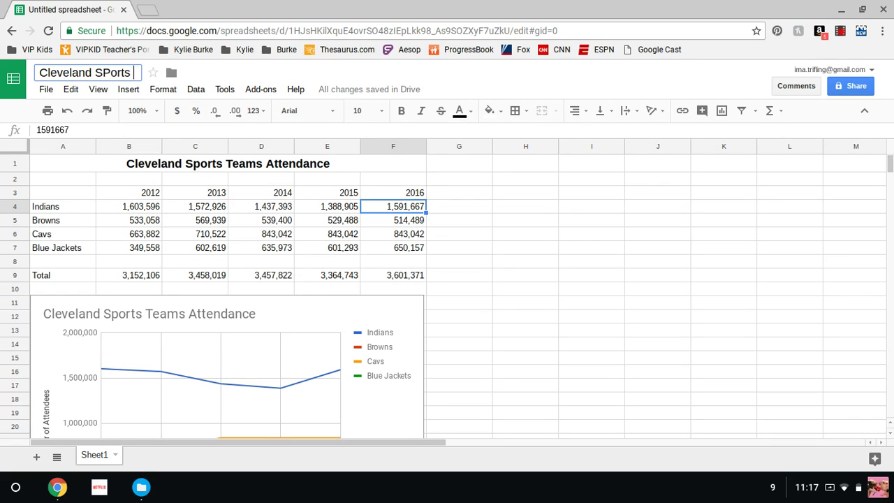
pyautogui.write('Team')
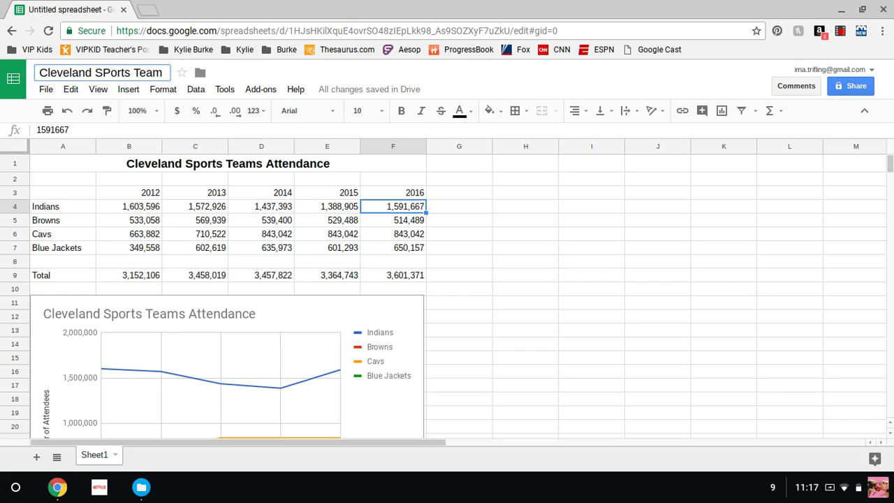
pyautogui.write('s A')
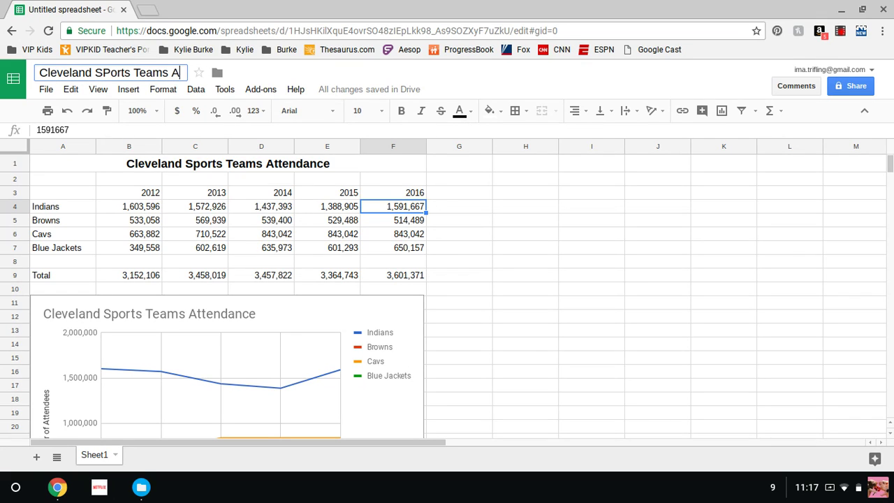
pyautogui.write('ttendance')
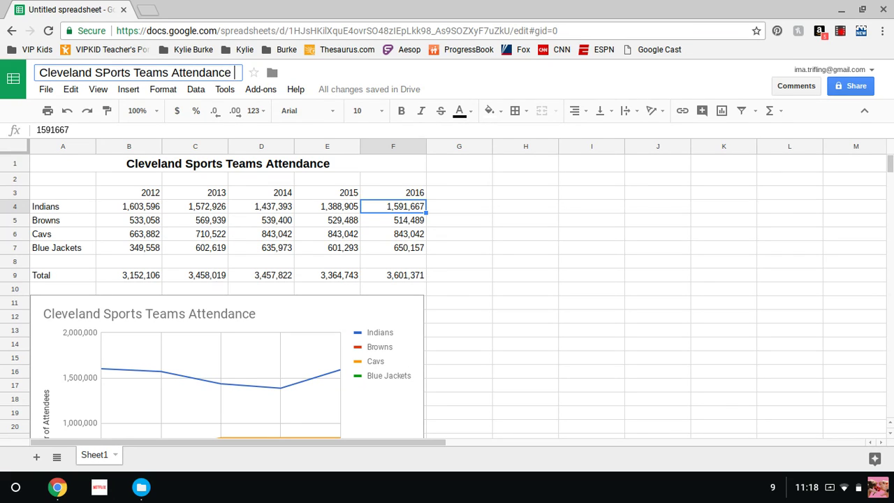
pyautogui.click(842, 36)
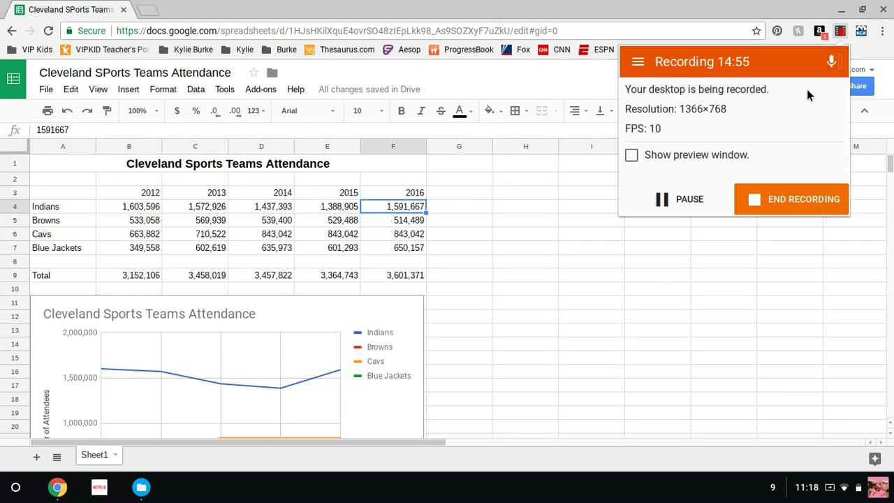